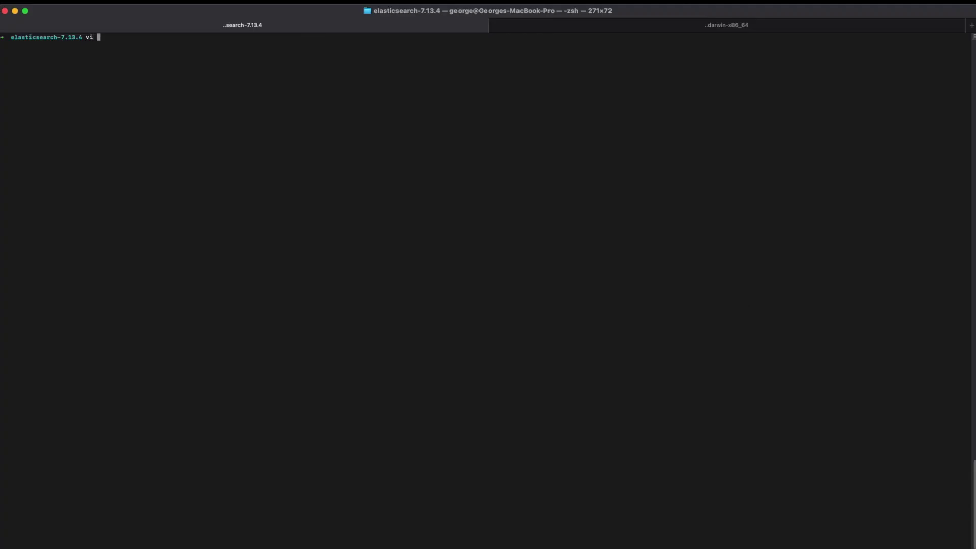
text(config/elasticsearch.yml)
Step: Uncomment cluster.name and node.name in elasticsearch.yml, set them to lab-cluster and node01, and save
key(Return)
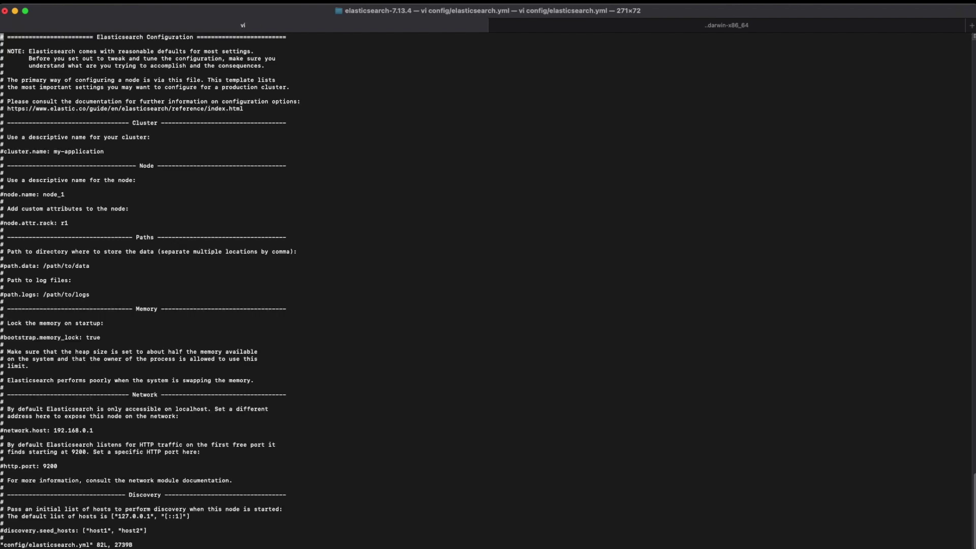
key(Down)
key(Down)
key(Down)
key(Down)
key(Down)
key(Down)
key(Down)
key(Down)
key(Down)
key(Down)
key(Down)
key(i)
key(Delete)
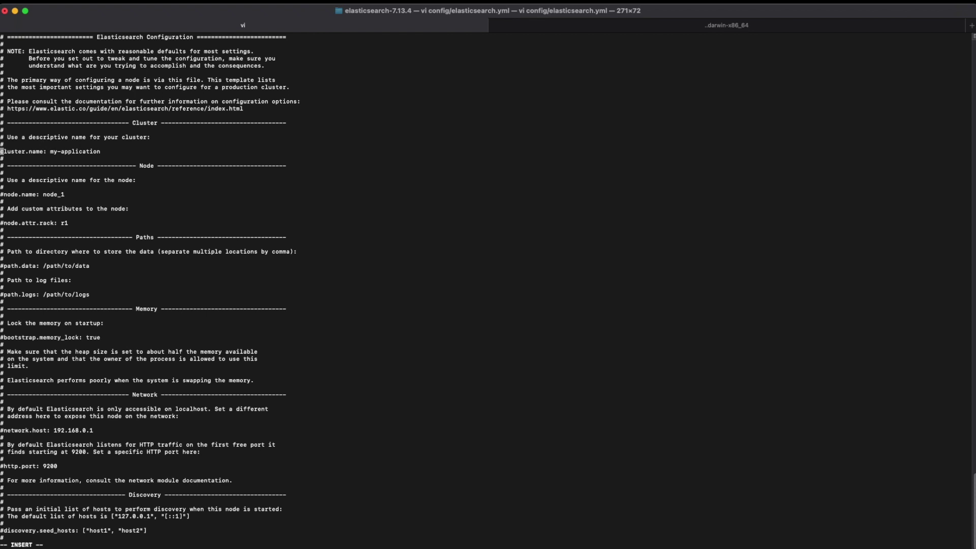
key(Right)
key(Right)
key(Right)
key(Right)
key(Right)
key(Right)
key(Right)
key(Right)
key(Delete)
key(Delete)
key(Delete)
text(lab-cluster)
key(Down)
key(Down)
key(Down)
key(Delete)
key(Right)
key(Right)
key(Right)
key(Delete)
text(0)
key(Escape)
key(Down)
text(:wq)
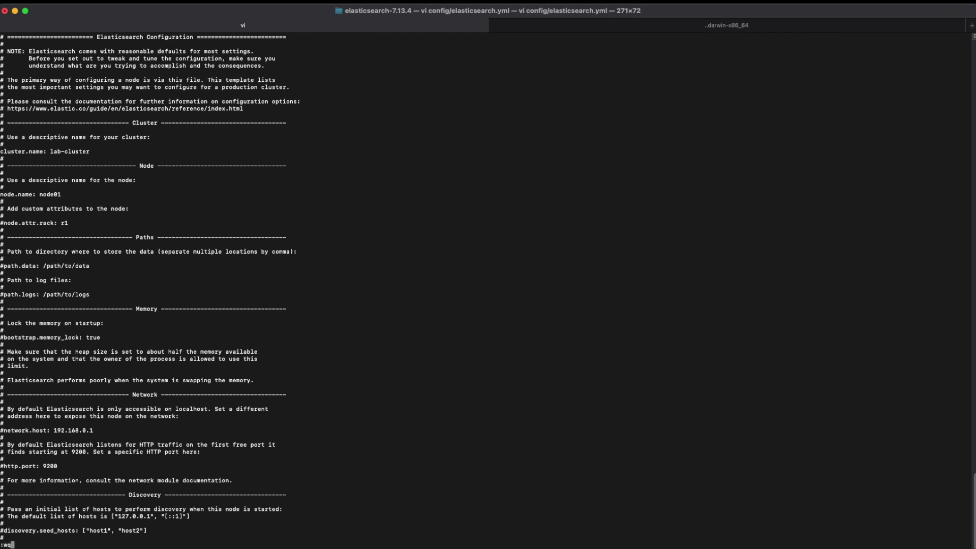
key(Return)
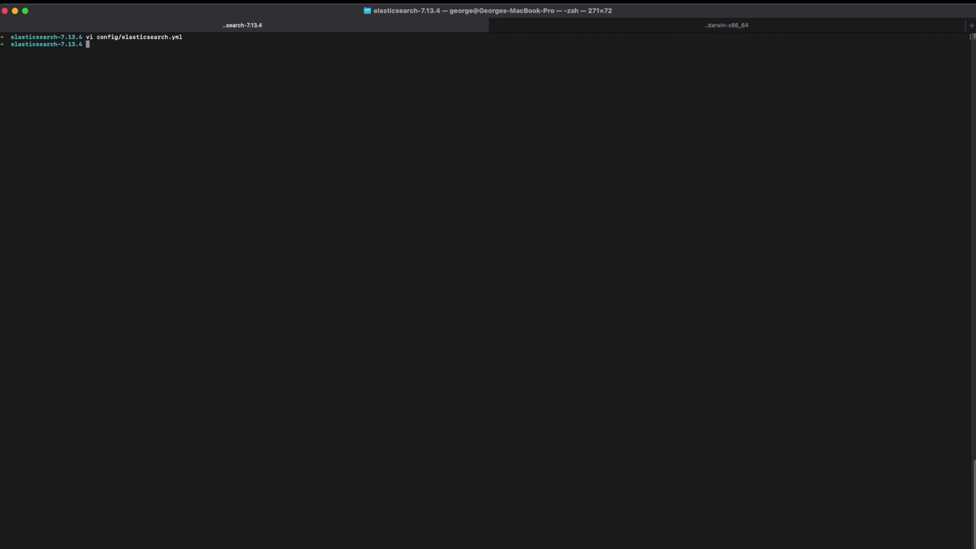
text(bin/elasticsearch)
Step: Start Elasticsearch and load localhost:9200 in a new Chrome tab to check node01
key(Return)
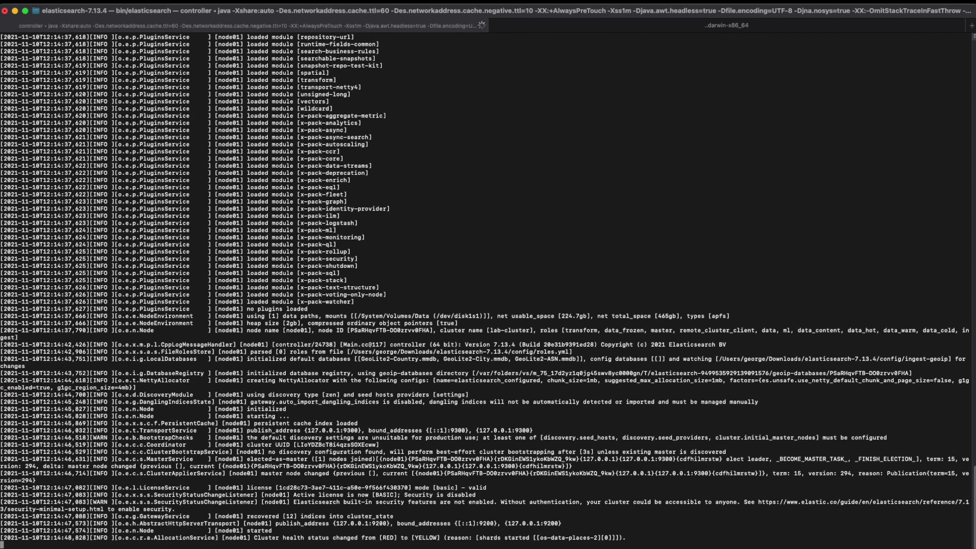
key(super+Tab)
key(super+t)
text(localhost:9200)
key(Return)
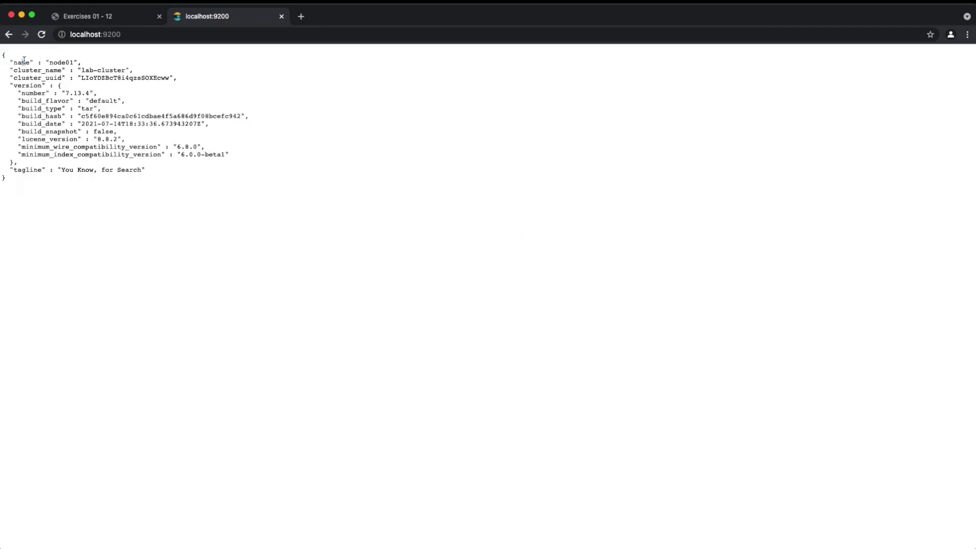
Step: Highlight node01 and the cluster_name line in the response, then return to the exercises tab
drag(13, 62, 110, 65)
drag(46, 71, 190, 71)
click(194, 70)
key(ctrl+shift+Tab)
scroll(289, 406, down, 1)
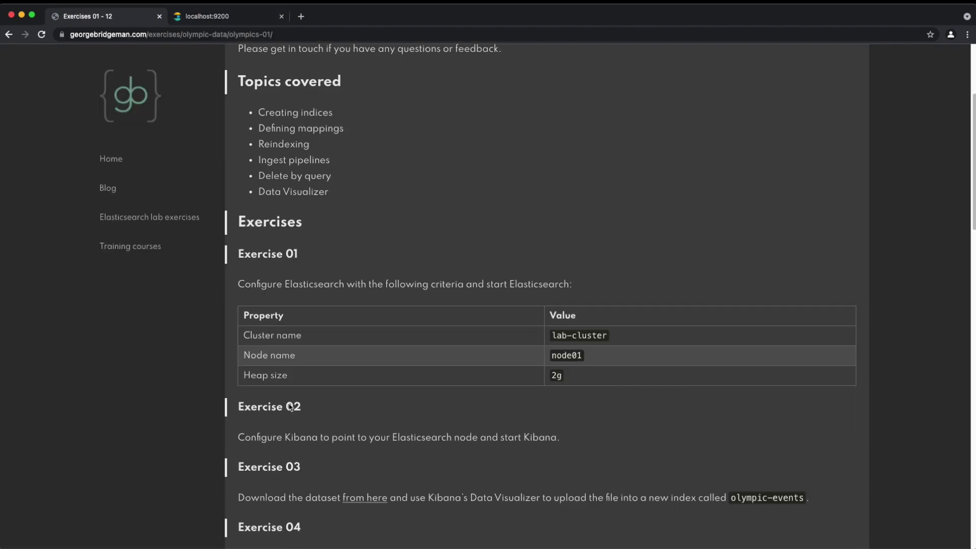
scroll(289, 407, down, 2)
scroll(288, 406, down, 2)
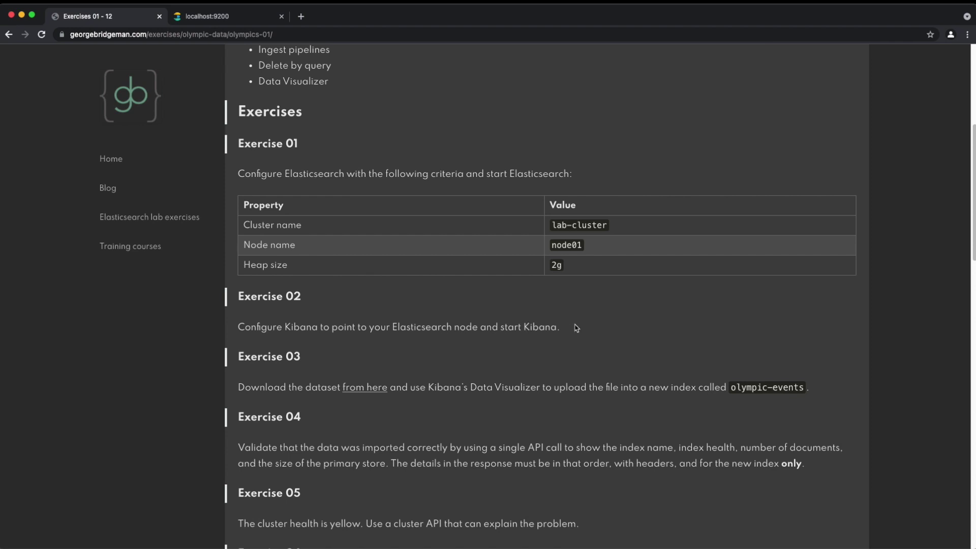
Step: Enable elasticsearch.hosts for localhost:9200 in kibana.yml, save it, and launch Kibana
key(super+Tab)
text(vi config/kibana.yml)
key(Return)
key(Down)
key(Down)
key(Down)
key(Down)
key(Down)
key(Down)
key(Down)
key(Down)
key(Down)
key(Down)
key(Down)
key(Down)
key(i)
key(Delete)
key(Down)
key(Escape)
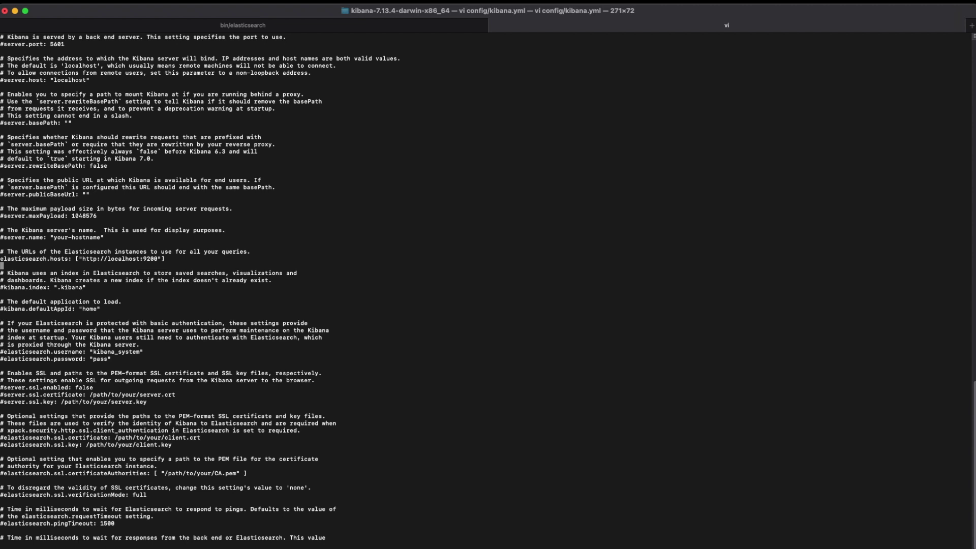
text(:wq)
key(Return)
text(bin/kibana)
key(Return)
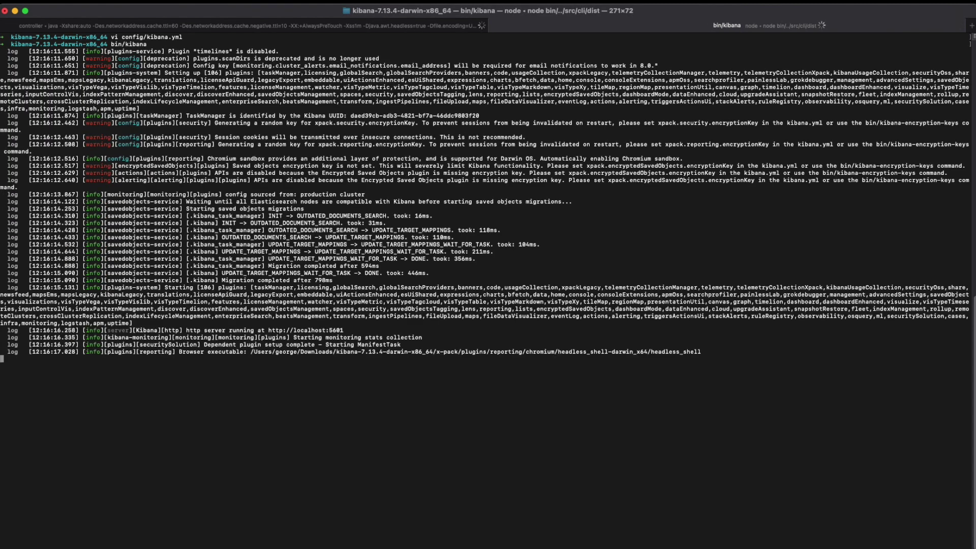
Step: Switch to Chrome and open a new tab for Kibana at localhost:5601
key(super+Tab)
key(super+t)
text(localhost:5601/app/home#/)
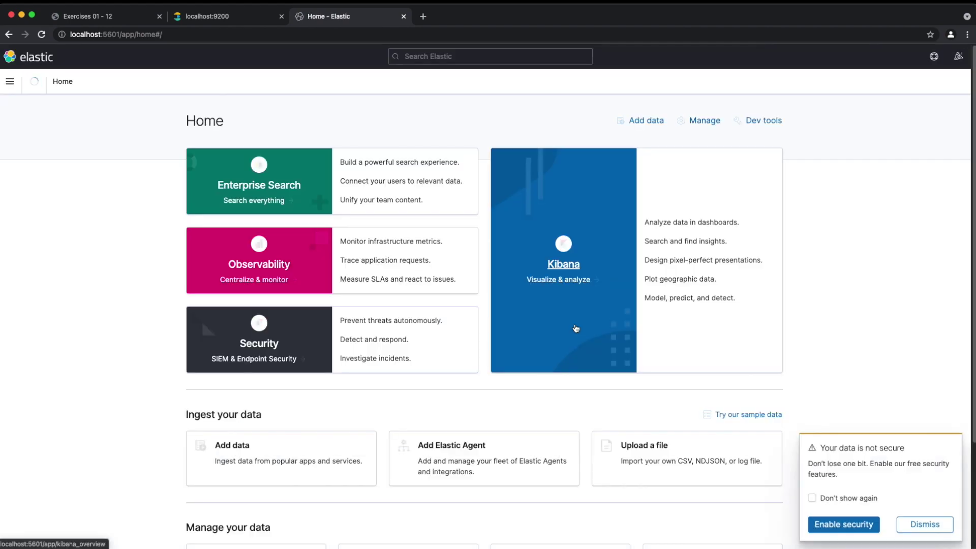
Step: Dismiss Kibana's security warning and bring up the exercises tab for Exercise 03
click(925, 524)
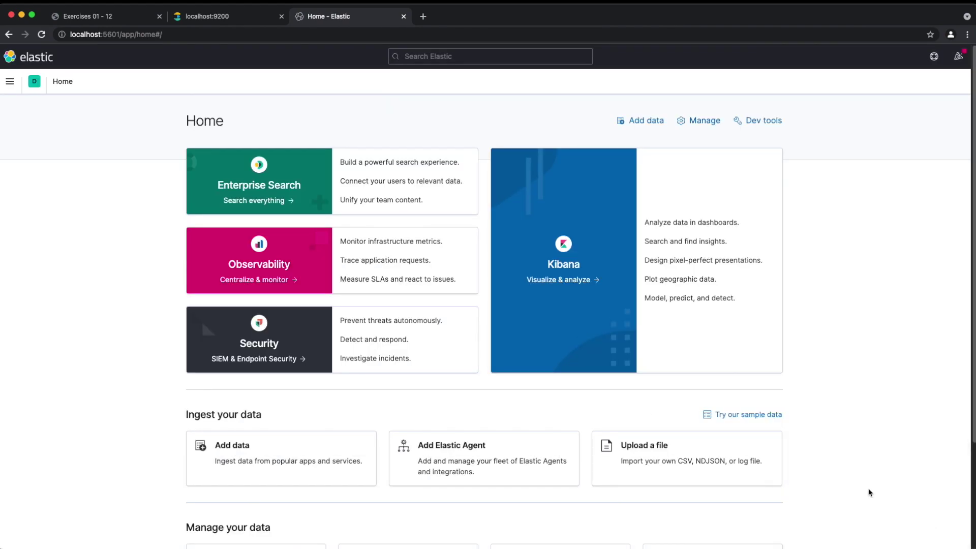
key(super+1)
scroll(512, 406, down, 1)
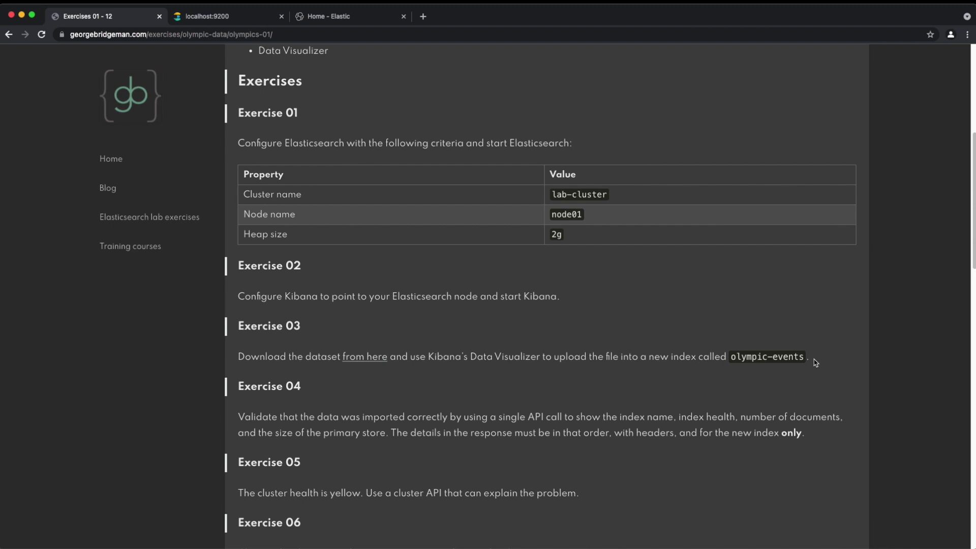
Step: Download events.ndjson.gz, close the download notice, and return to the Kibana tab
click(379, 359)
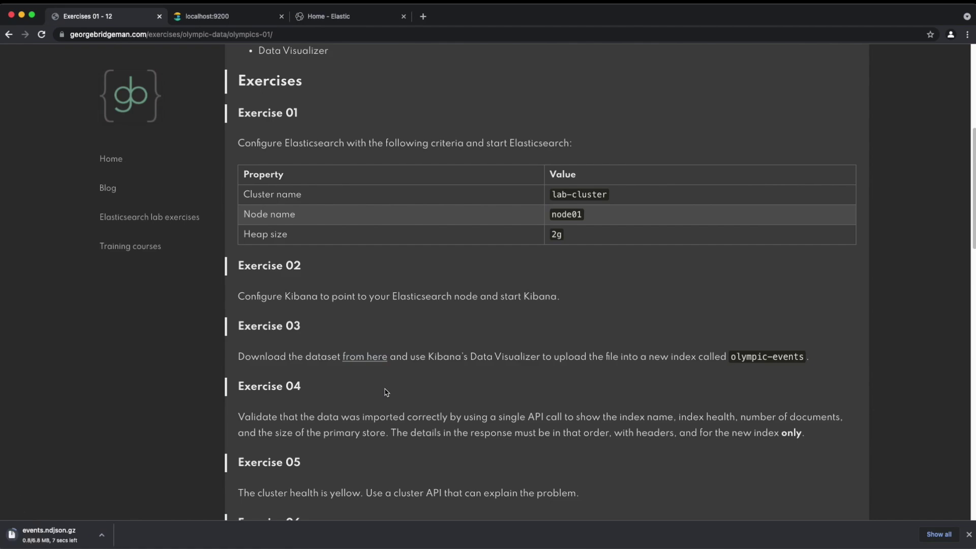
click(969, 534)
key(super+3)
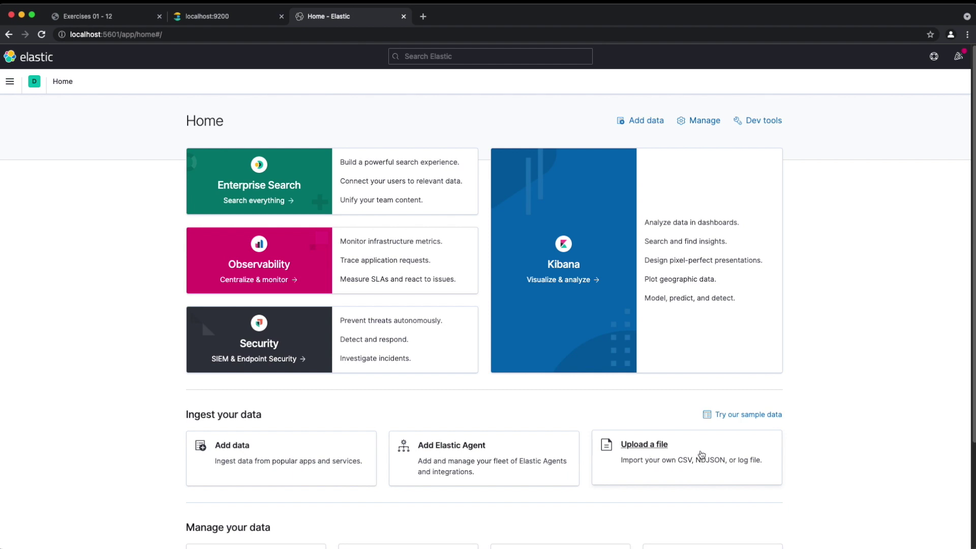
Step: Drop events.ndjson into Kibana's file upload for a 1000-line, 13-field analysis
click(701, 455)
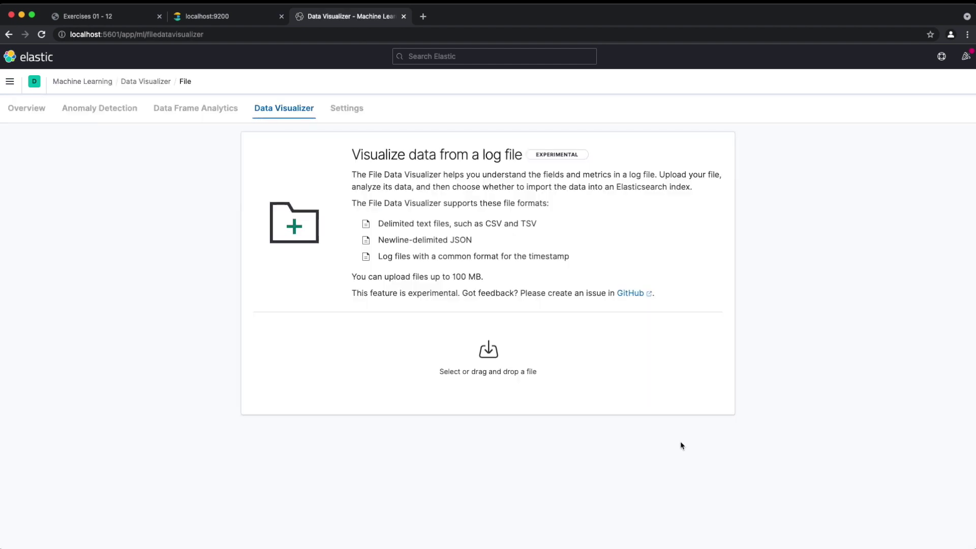
click(538, 373)
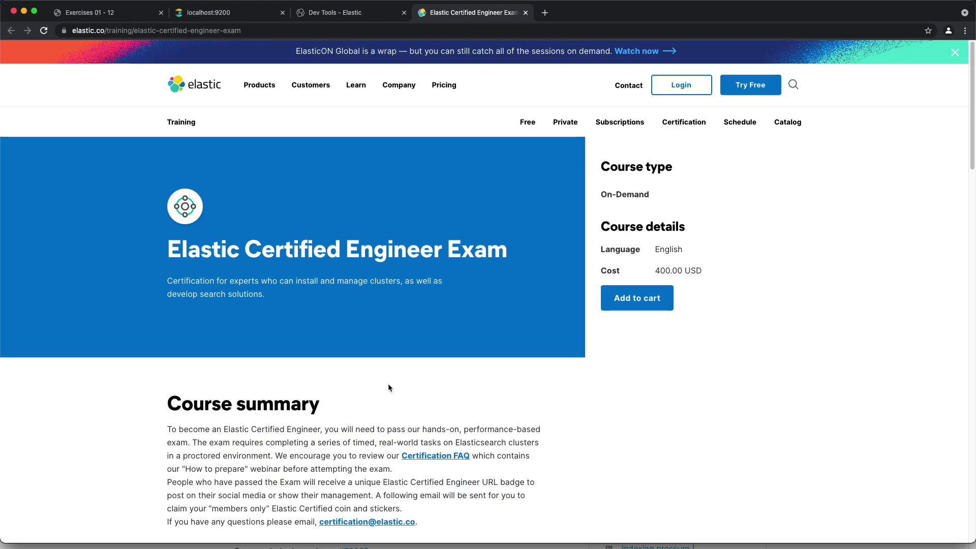
scroll(389, 384, down, 2)
scroll(381, 387, down, 4)
drag(277, 391, 333, 405)
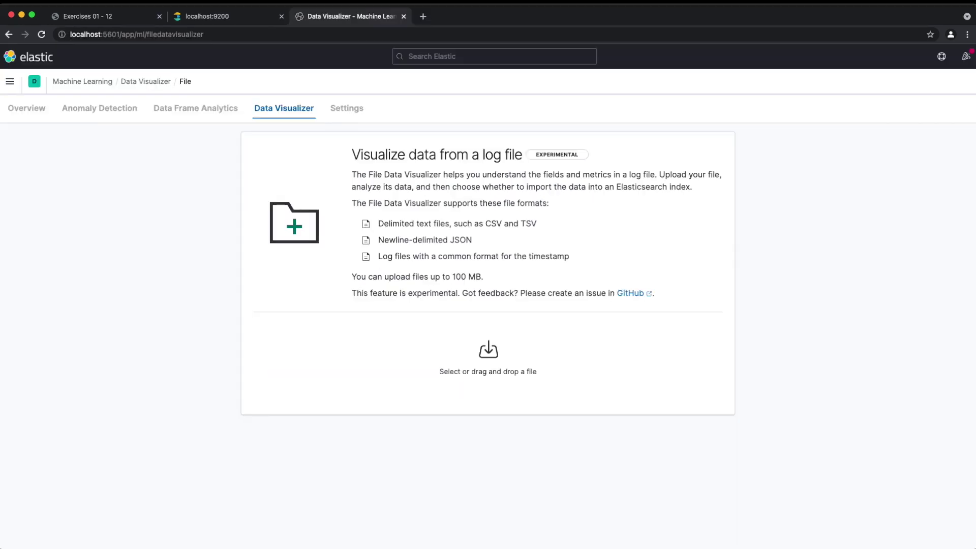
drag(447, 511, 501, 371)
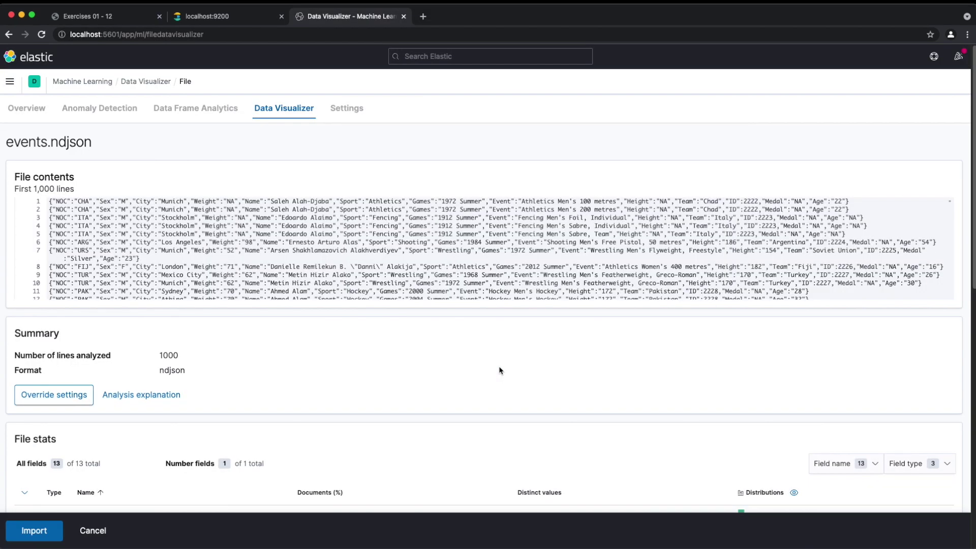
scroll(371, 374, down, 2)
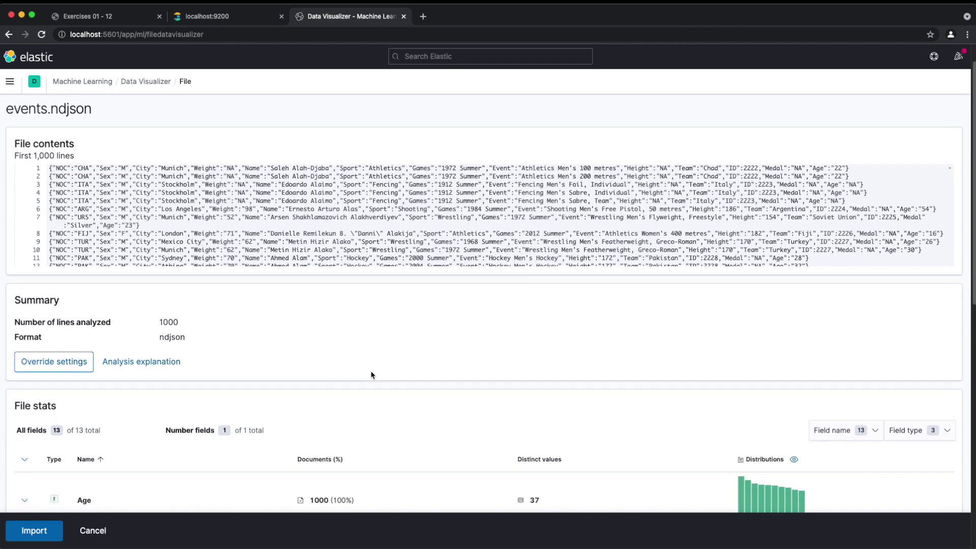
scroll(370, 374, down, 3)
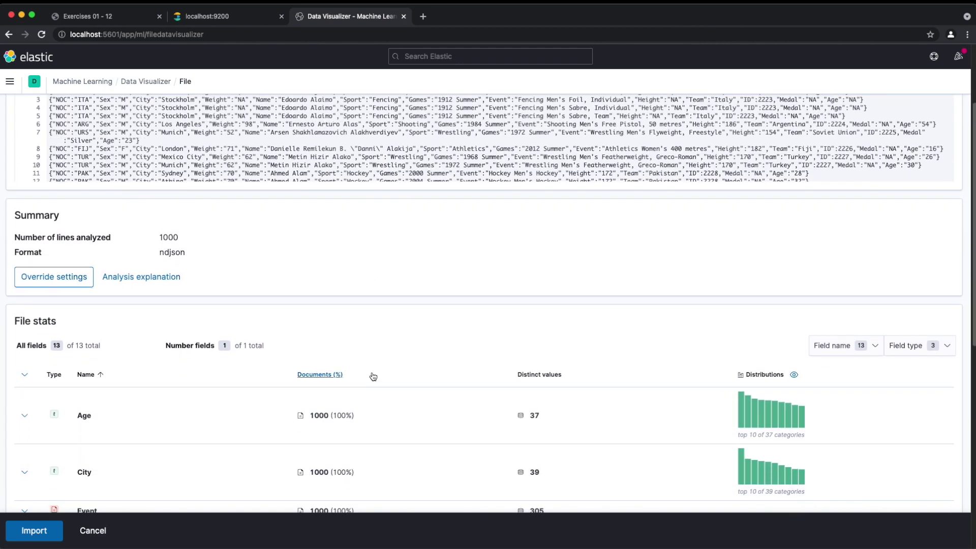
scroll(372, 375, down, 1)
scroll(372, 375, down, 4)
scroll(372, 375, down, 2)
scroll(373, 376, down, 3)
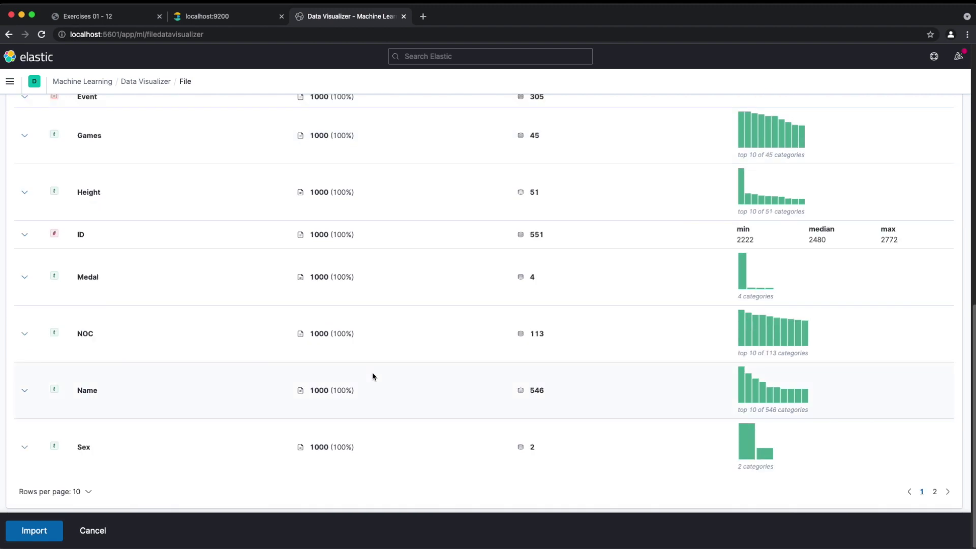
scroll(372, 376, up, 1)
scroll(372, 376, up, 4)
scroll(256, 343, up, 3)
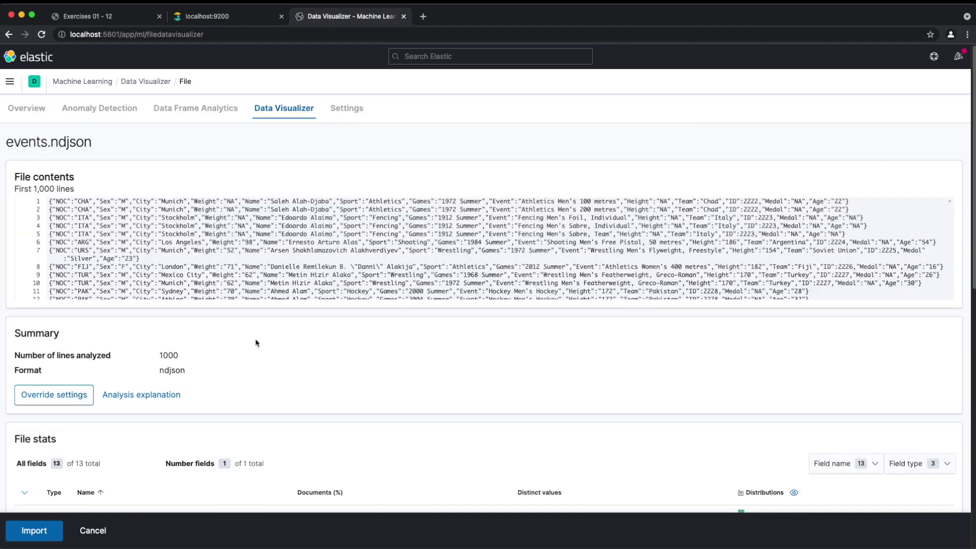
Step: Import the file into the olympic-events index without an index pattern, ingesting 271116 documents
click(34, 531)
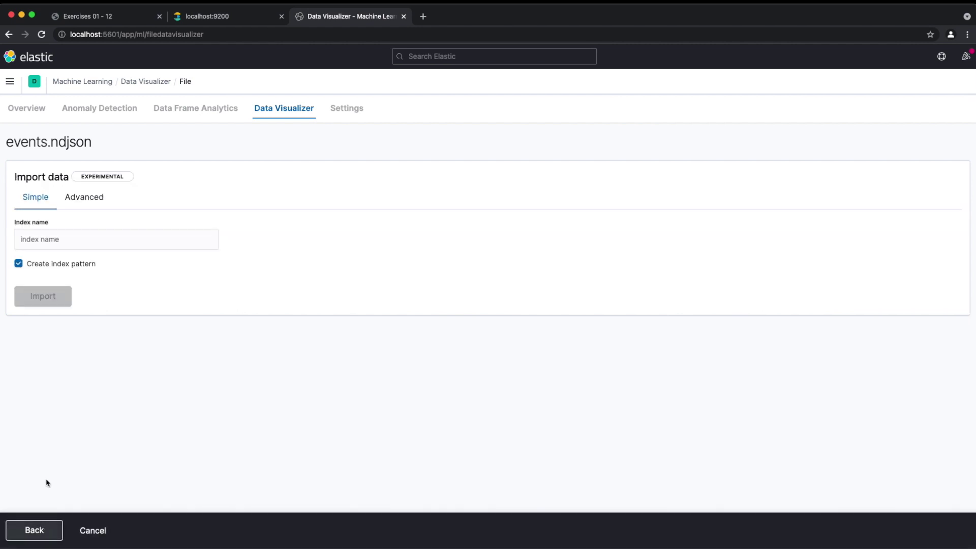
click(81, 242)
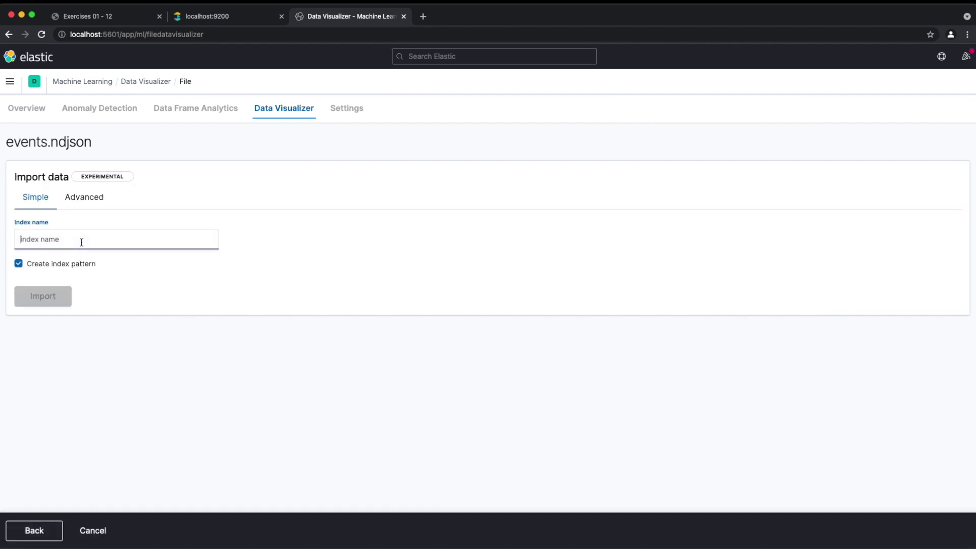
key(ctrl+Tab)
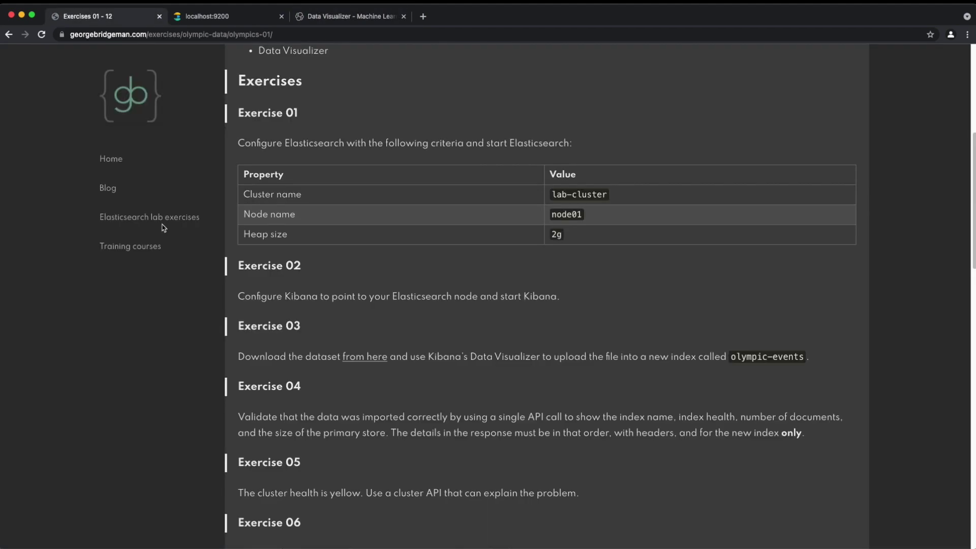
key(ctrl+shift+Tab)
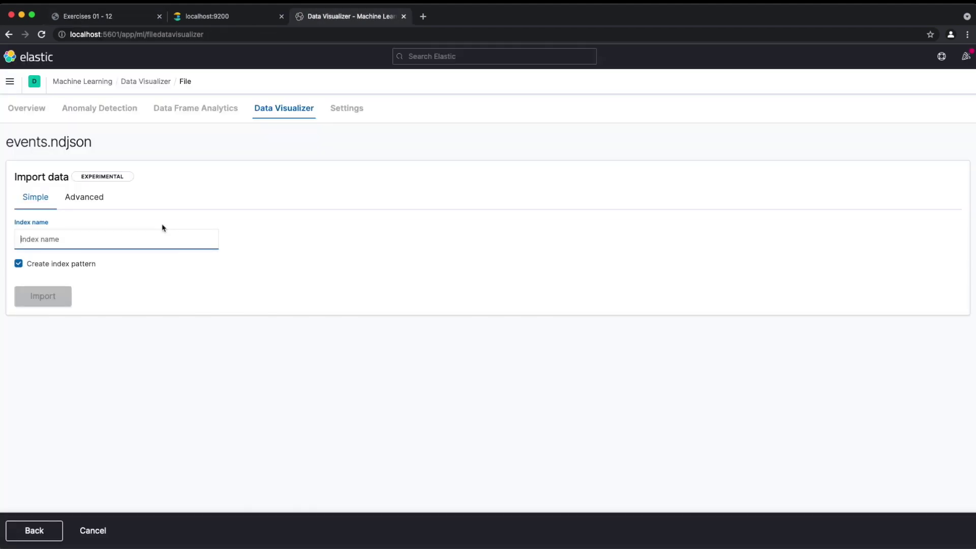
text(olympic-events)
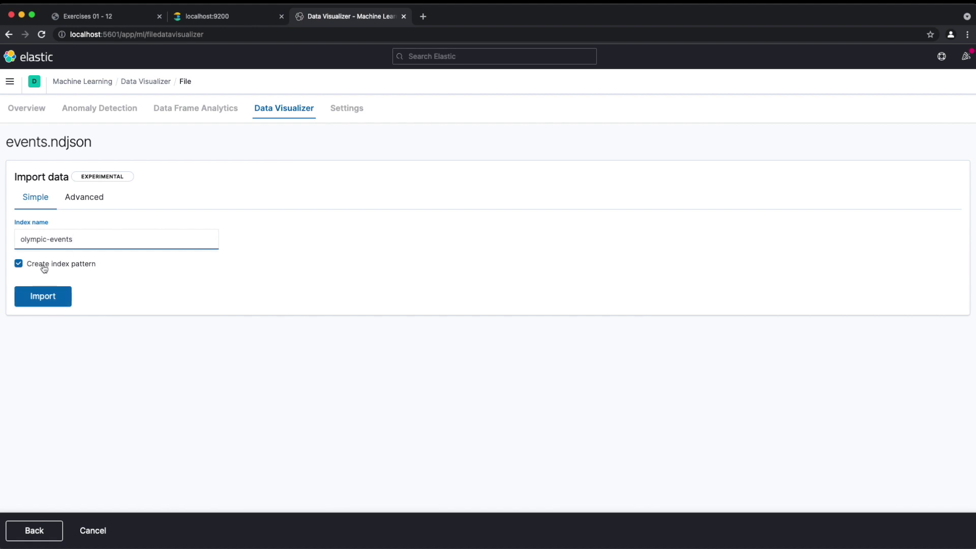
click(44, 267)
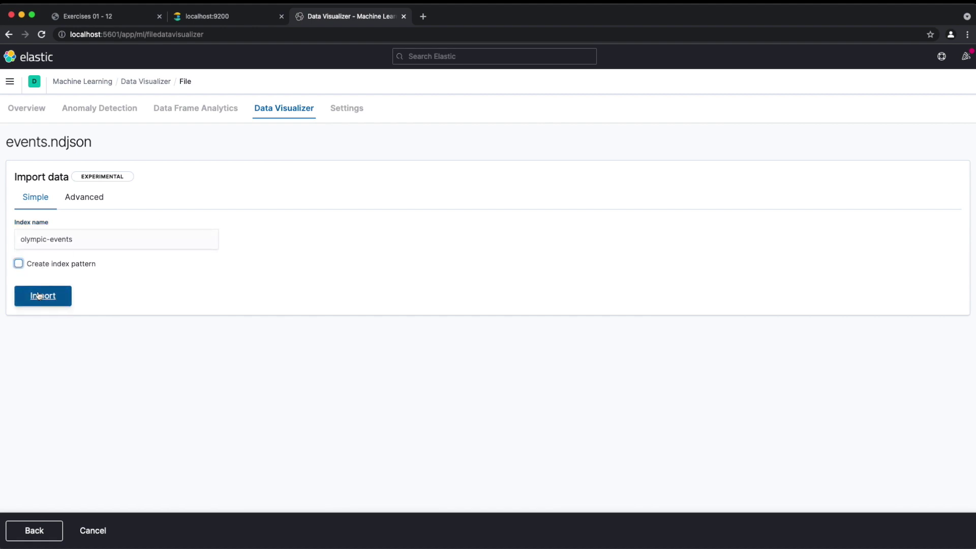
click(39, 296)
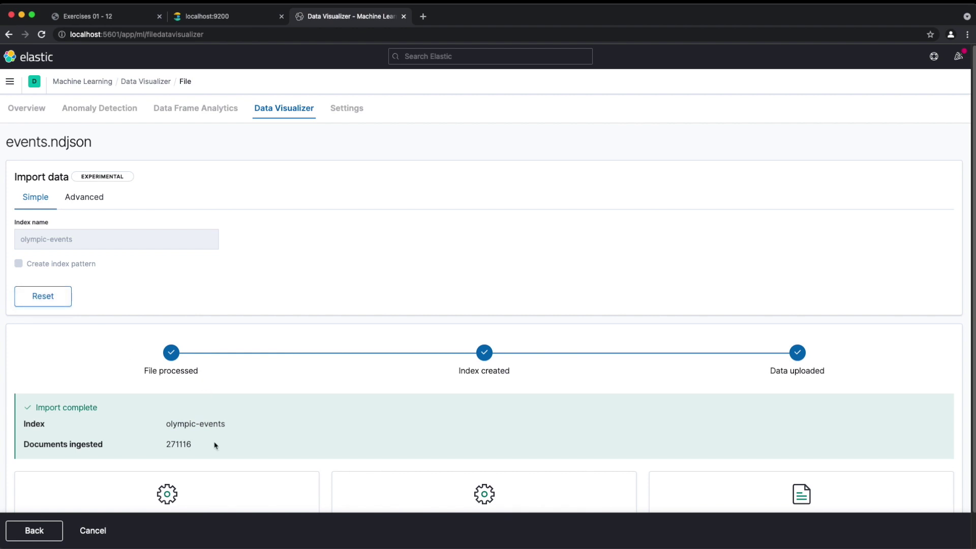
scroll(214, 445, down, 1)
scroll(214, 445, up, 1)
Step: Return to Kibana Home and read Exercise 04 on validating the import
click(36, 61)
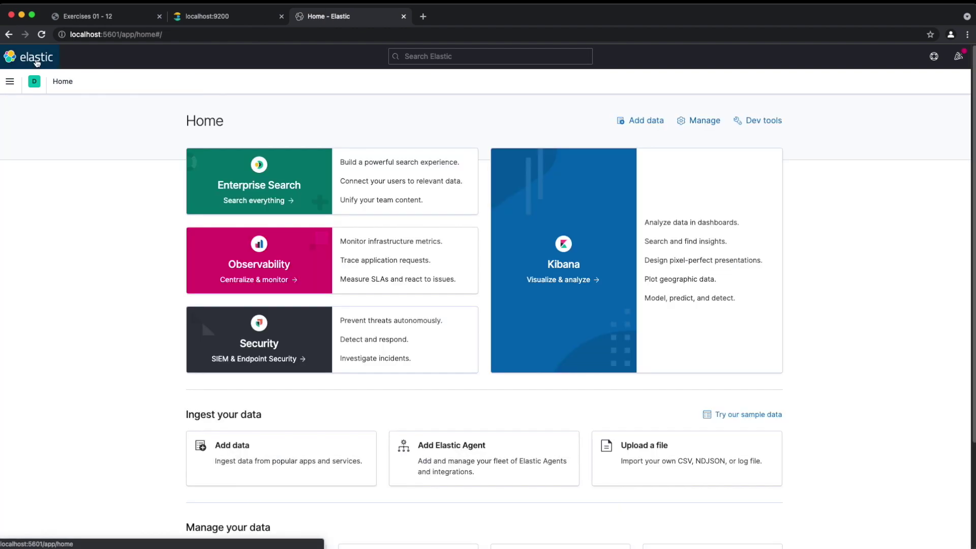
key(ctrl+Tab)
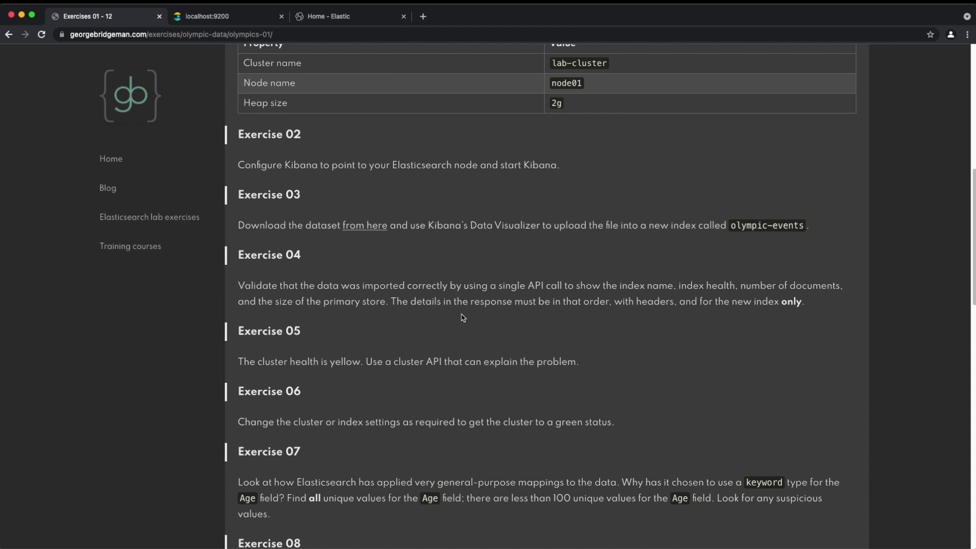
key(ctrl+shift+Tab)
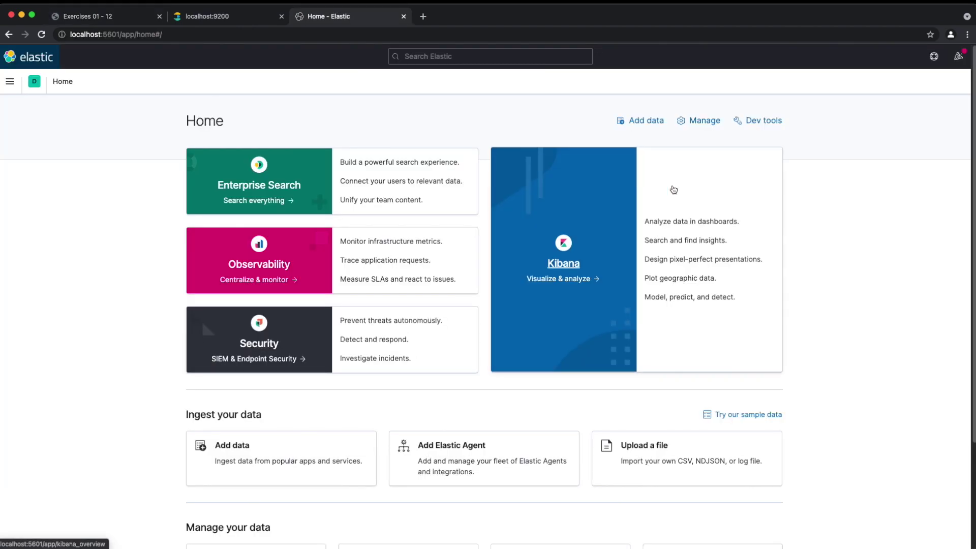
Step: Dismiss the console introduction and clear the sample query from the editor
click(759, 122)
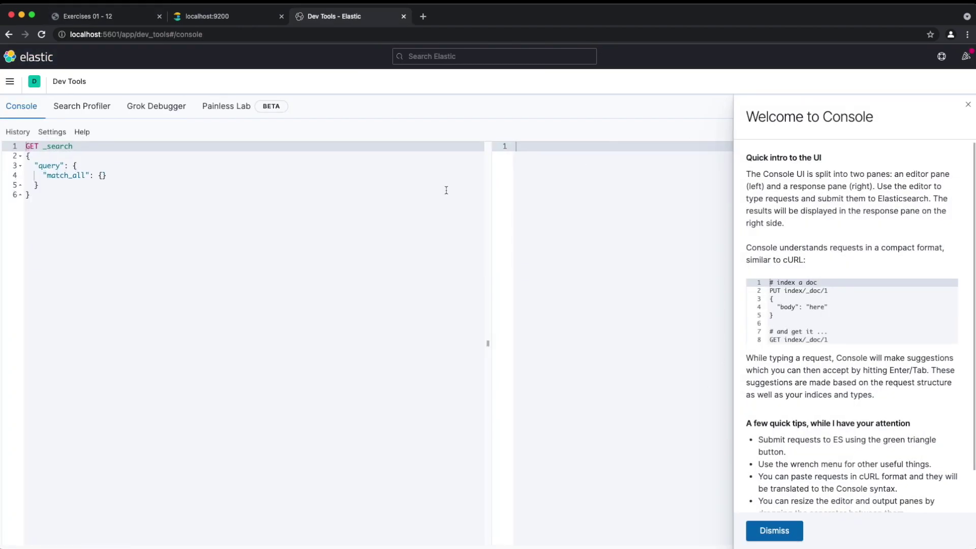
click(792, 535)
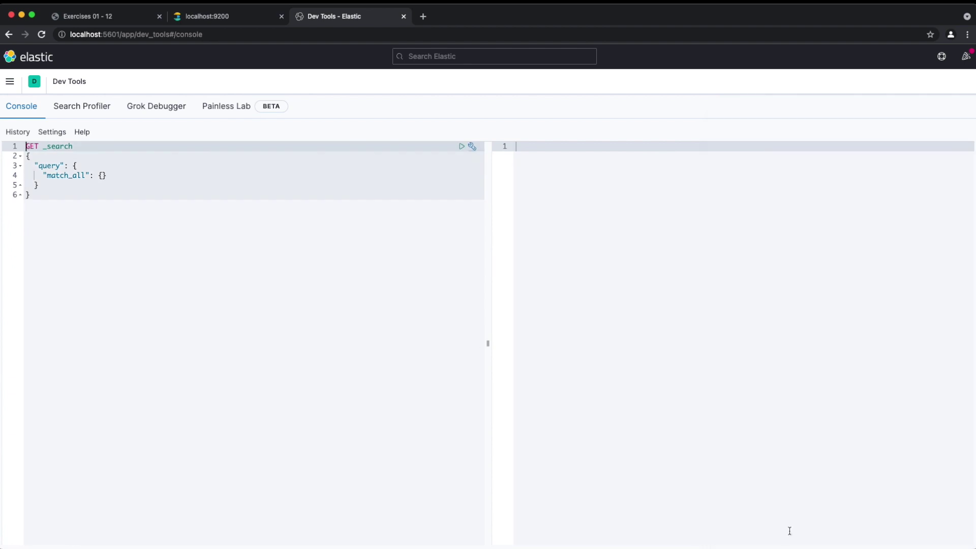
key(ctrl+a)
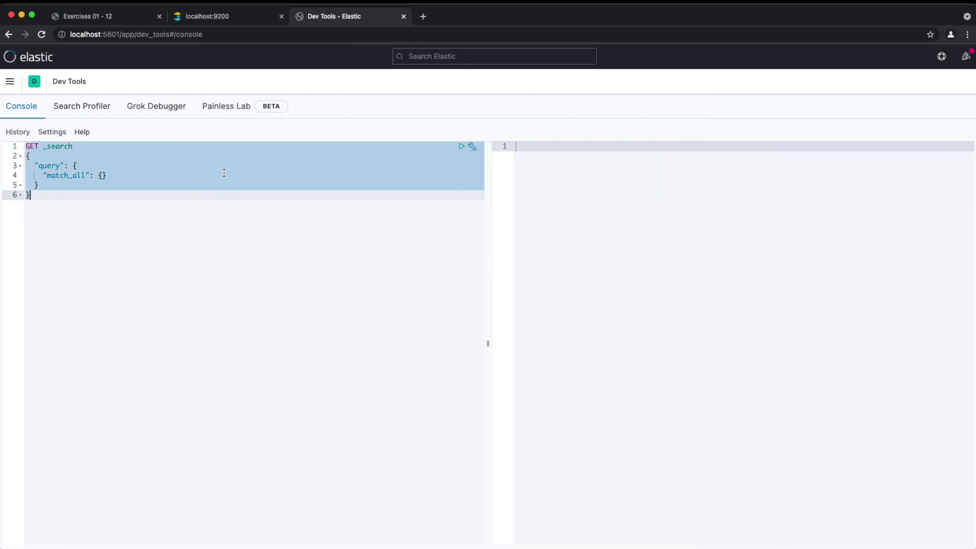
key(BackSpace)
text(GET )
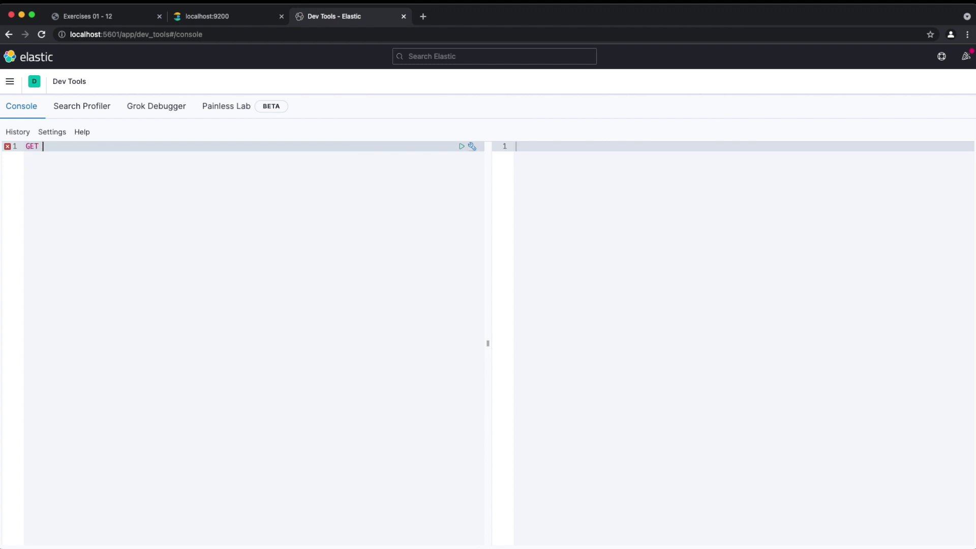
text(_cat/indices)
Step: List the cluster's indices with column headers and widen the response pane
key(ctrl+Return)
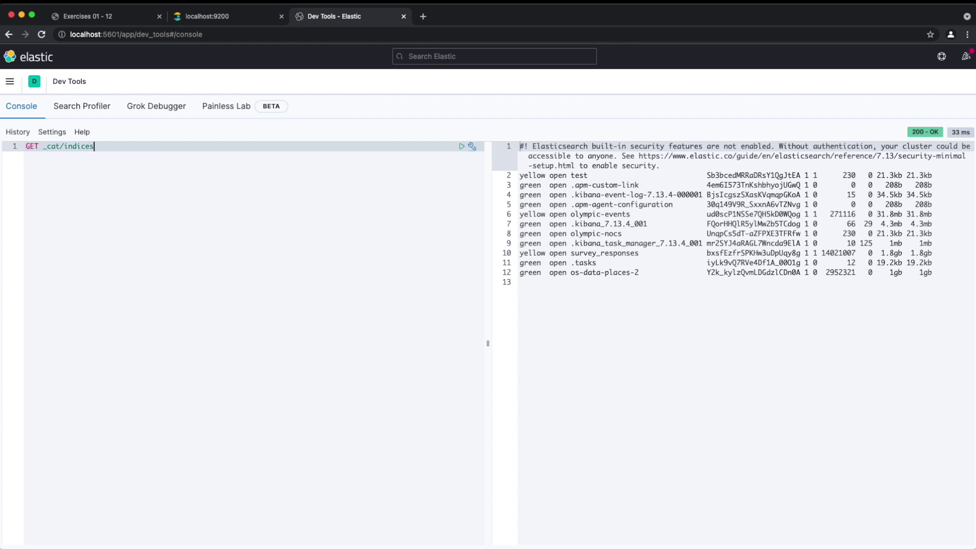
text(?v)
key(ctrl+Return)
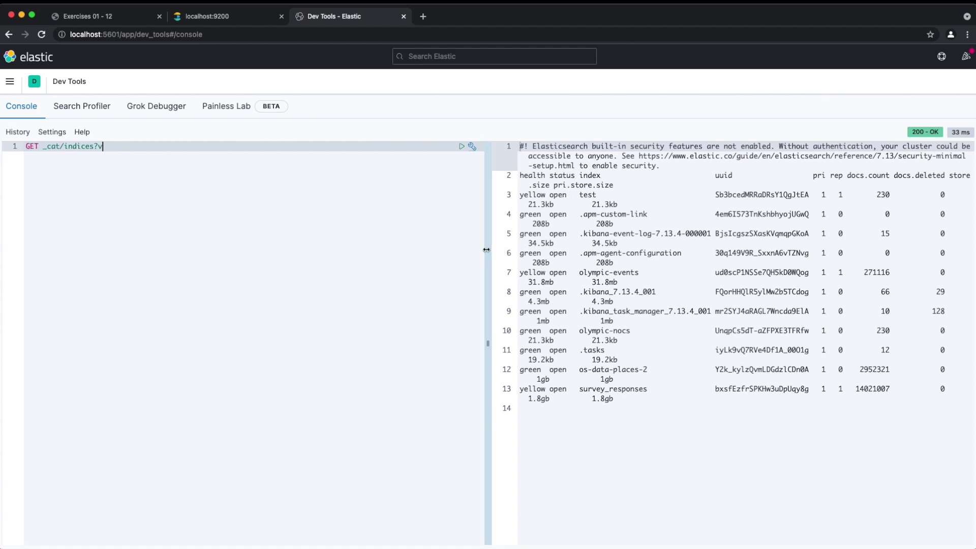
mouse_move(487, 251)
mouse_down()
mouse_move(257, 270)
mouse_move(274, 343)
mouse_up()
drag(305, 214, 325, 223)
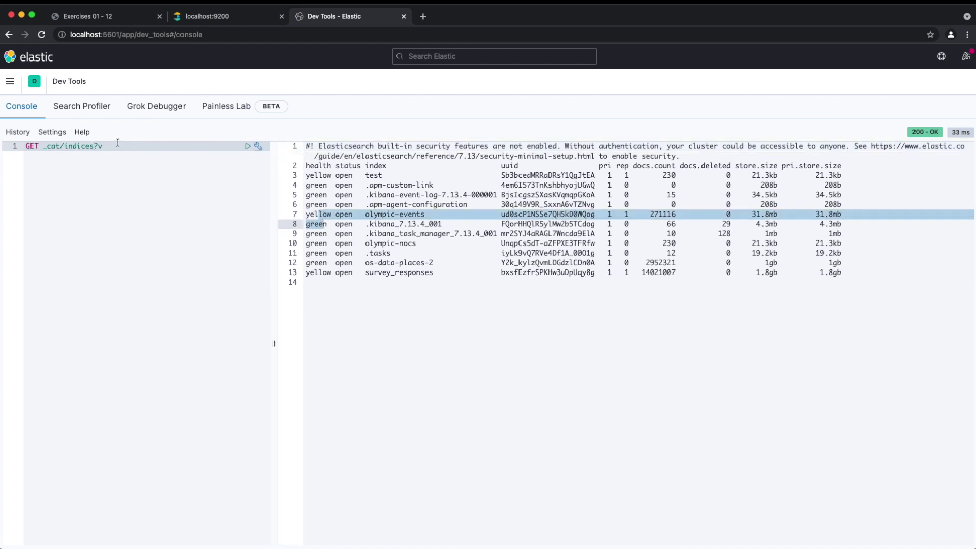
text(/oly)
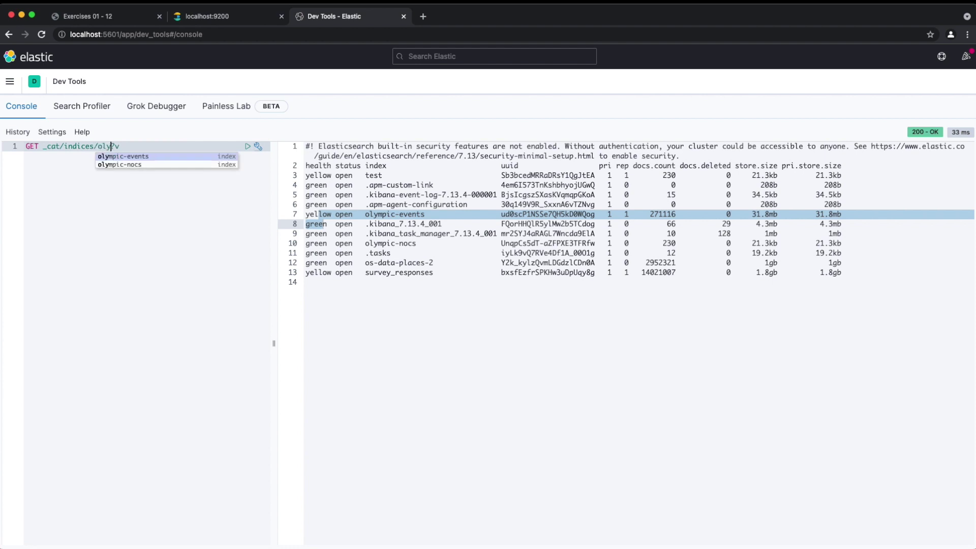
Step: Narrow the listing to olympic-events with index, health, docs.count and pri.store.size columns
key(Return)
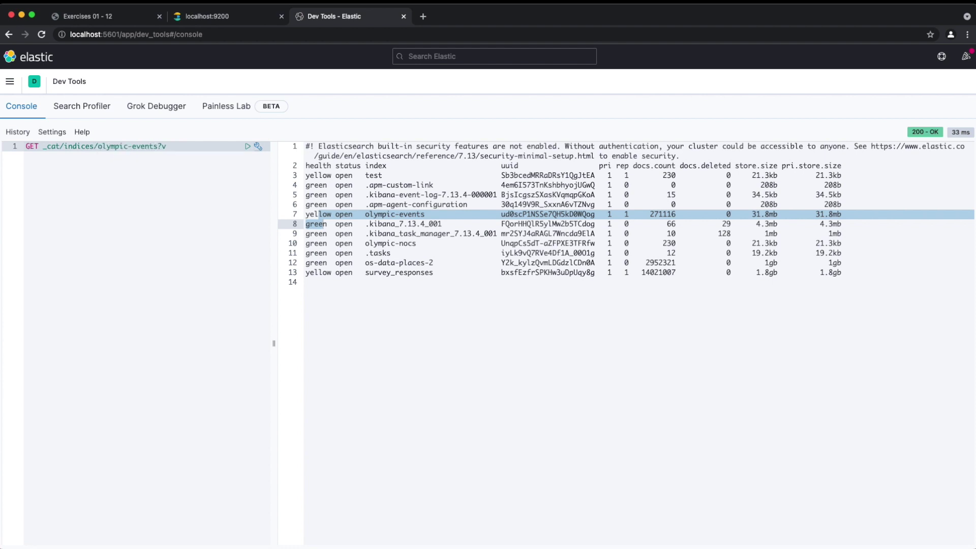
key(super+Return)
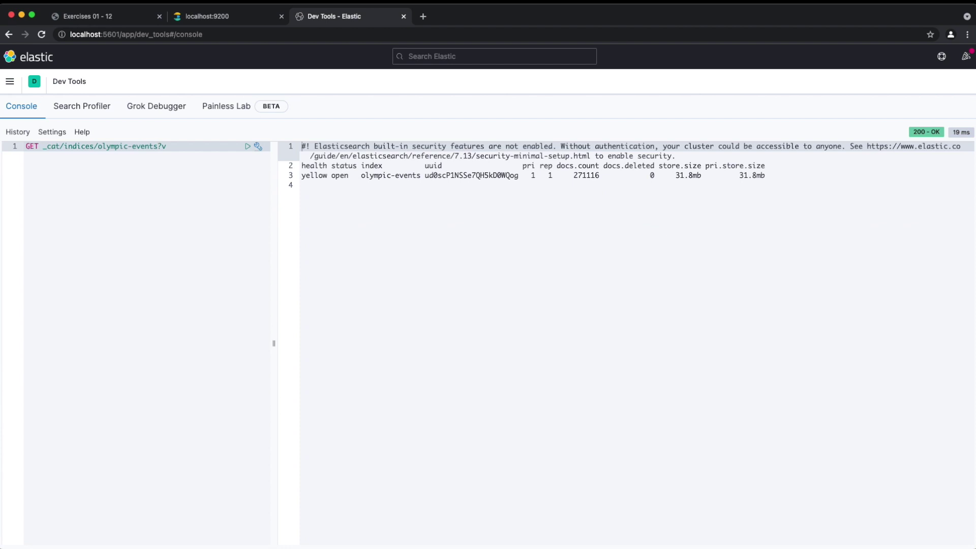
key(super+1)
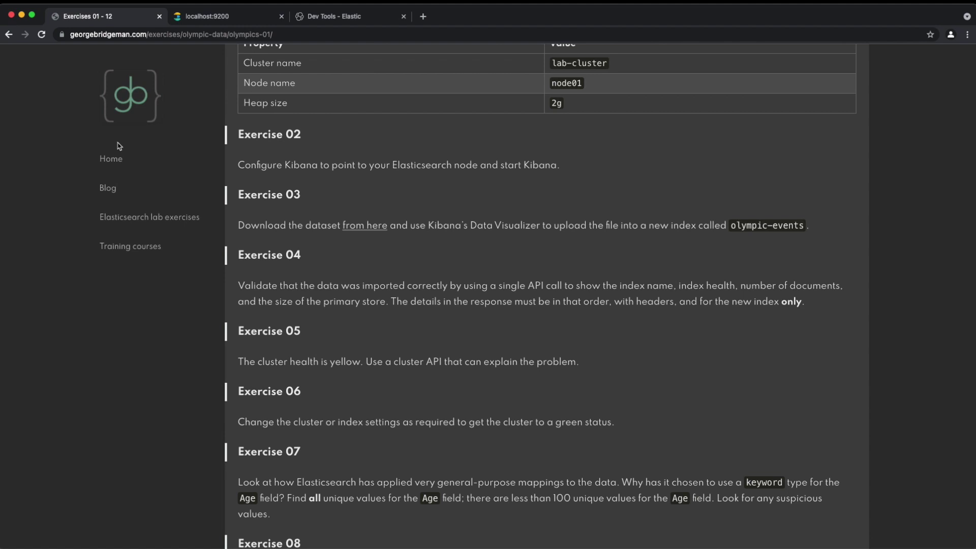
key(super+3)
text(&h=)
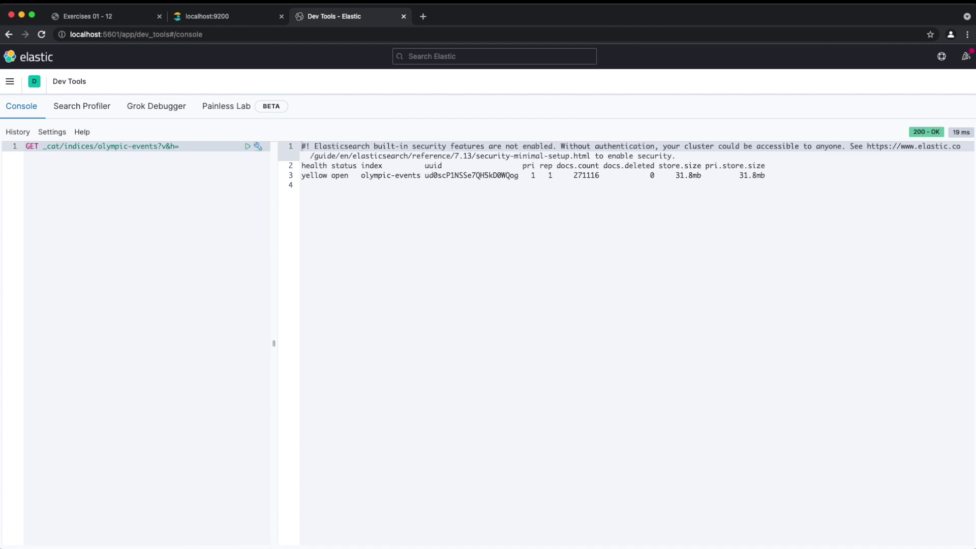
text(index,)
text(health,docs.count,pri.store.size)
key(ctrl+Return)
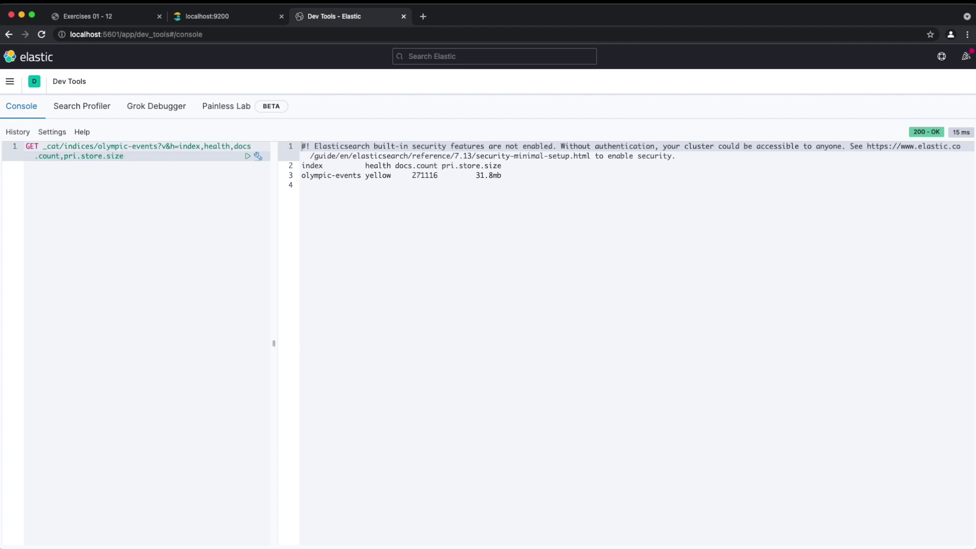
key(super+1)
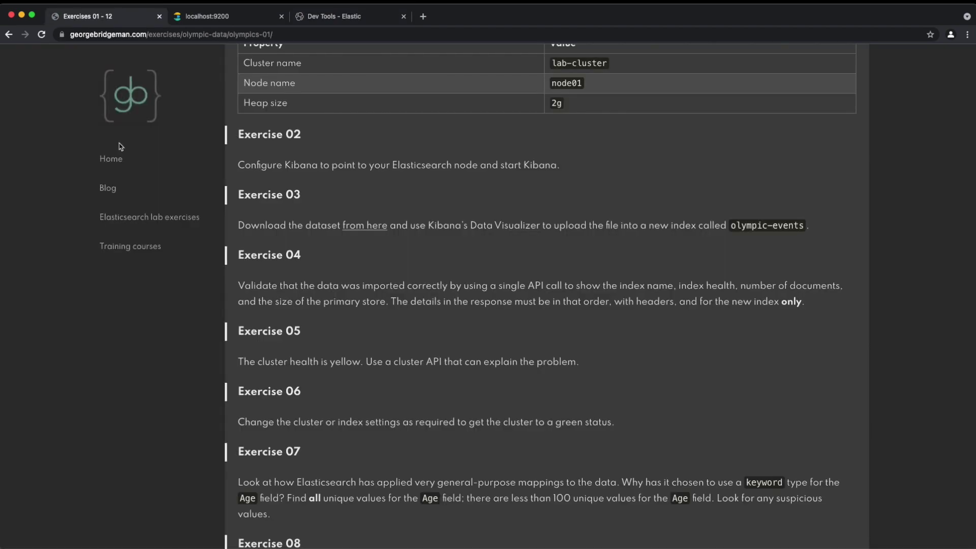
scroll(119, 146, down, 2)
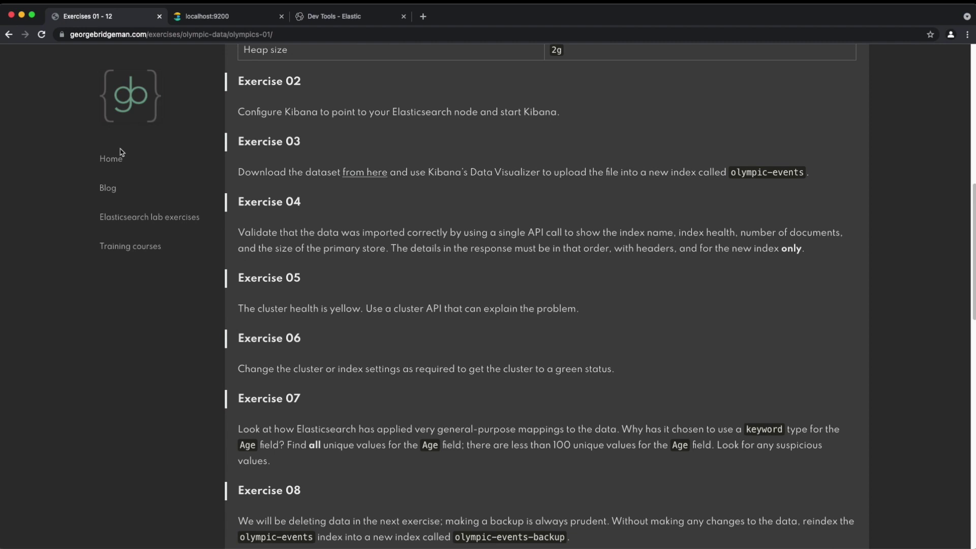
key(super+3)
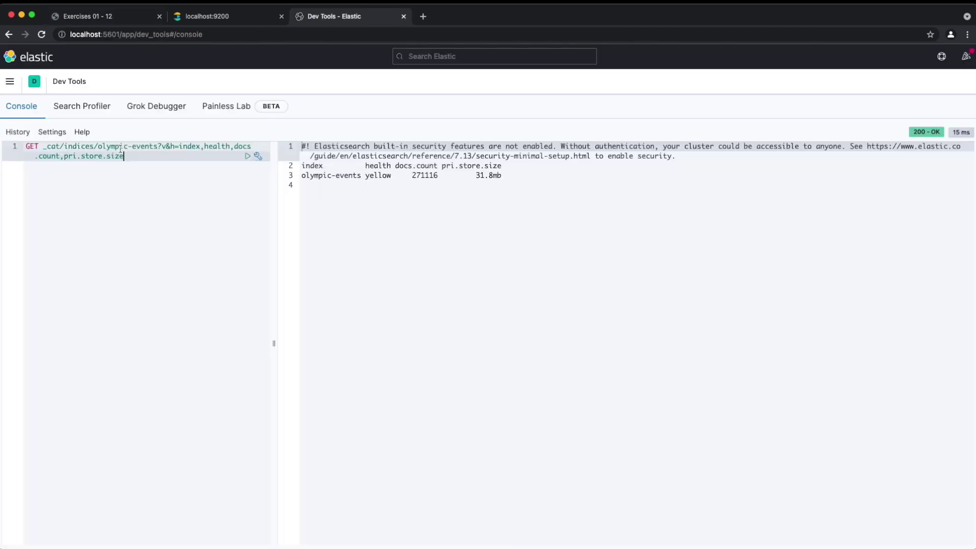
Step: Run GET _cluster/allocation/explain on a new line below the first request
click(181, 180)
key(Return)
key(Return)
text(GET _cl)
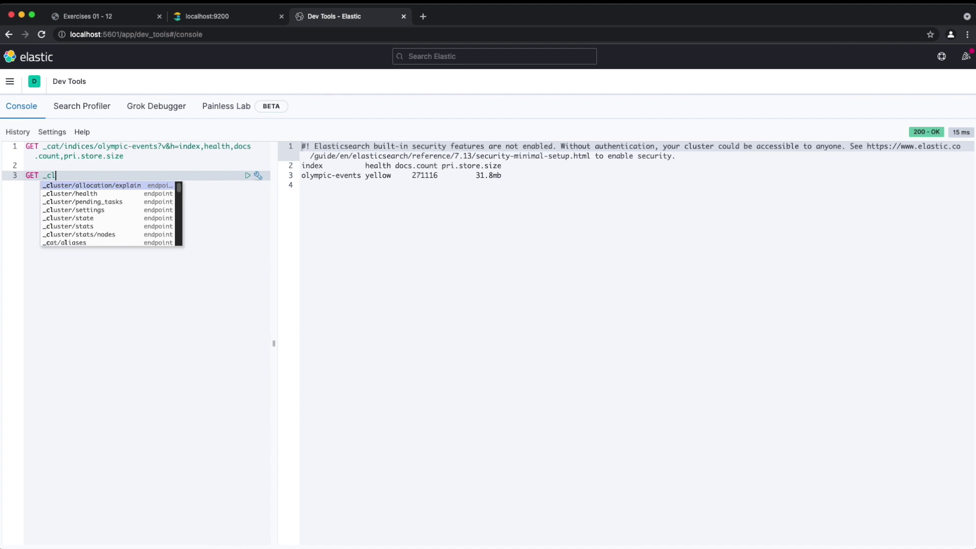
key(Return)
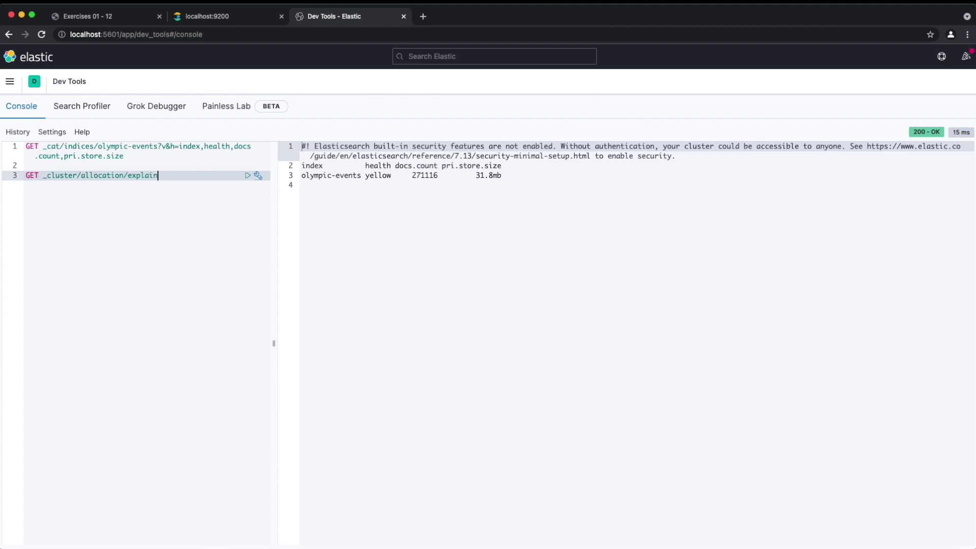
key(ctrl+Return)
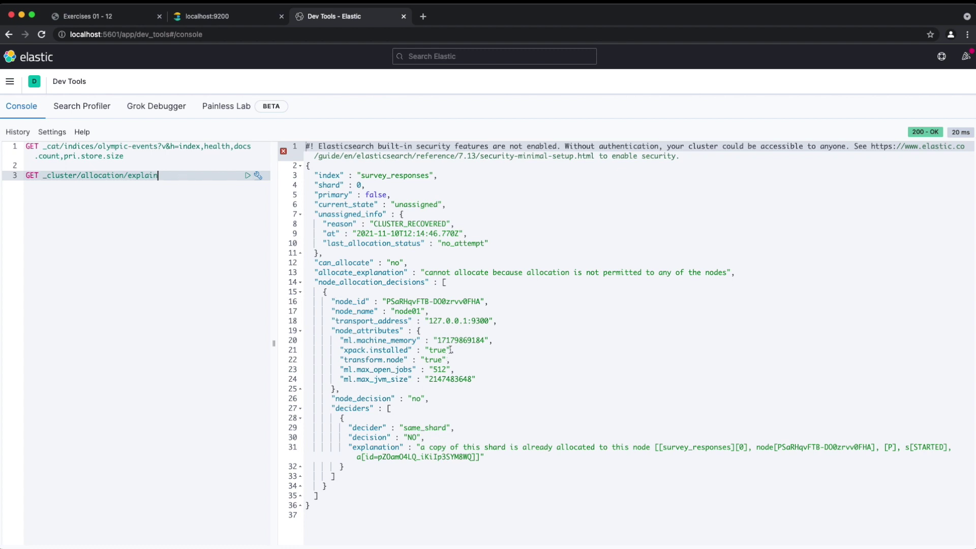
Step: Highlight the explanation and same_shard decider showing the replica's copy already sits on node01
drag(422, 272, 745, 272)
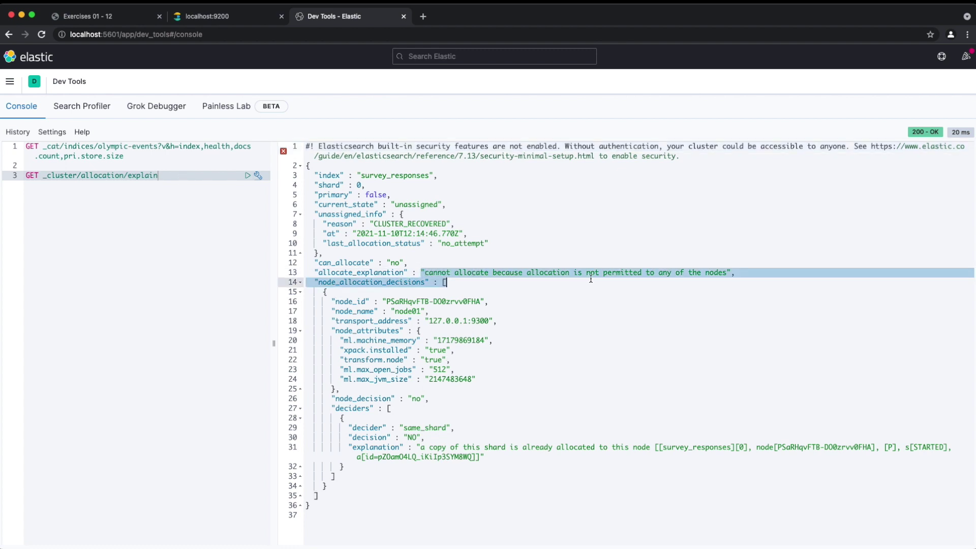
click(741, 272)
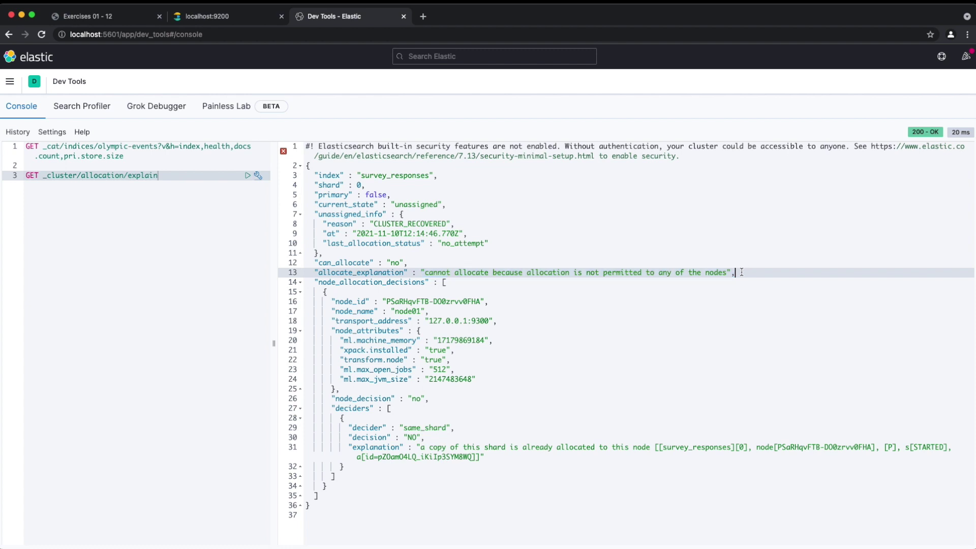
click(426, 448)
drag(431, 450, 486, 456)
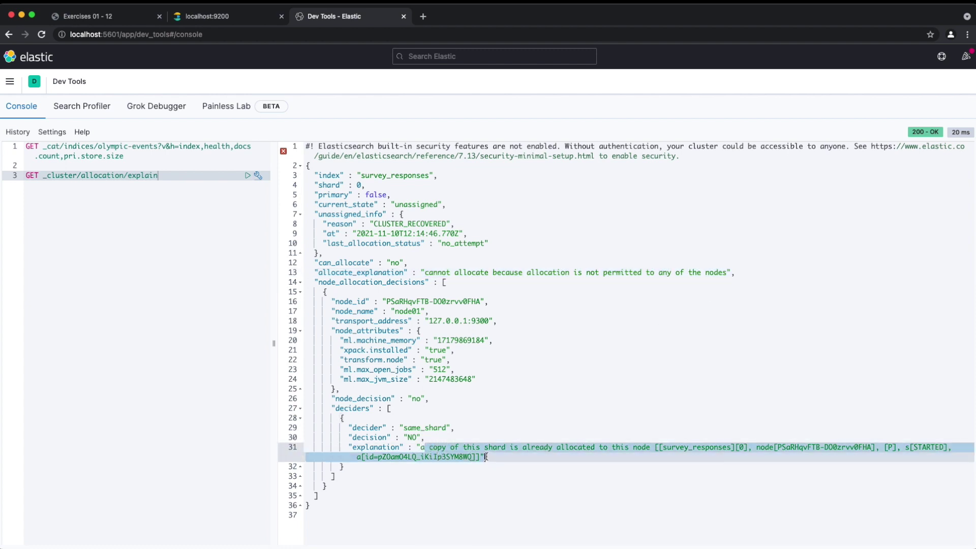
click(486, 457)
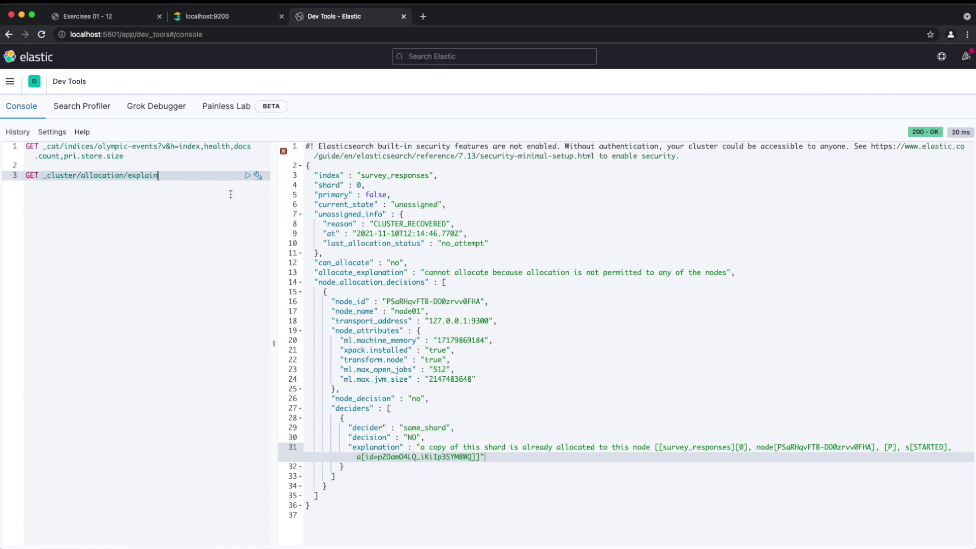
Step: Read the Exercise 06 instructions, then return to the console
key(super+1)
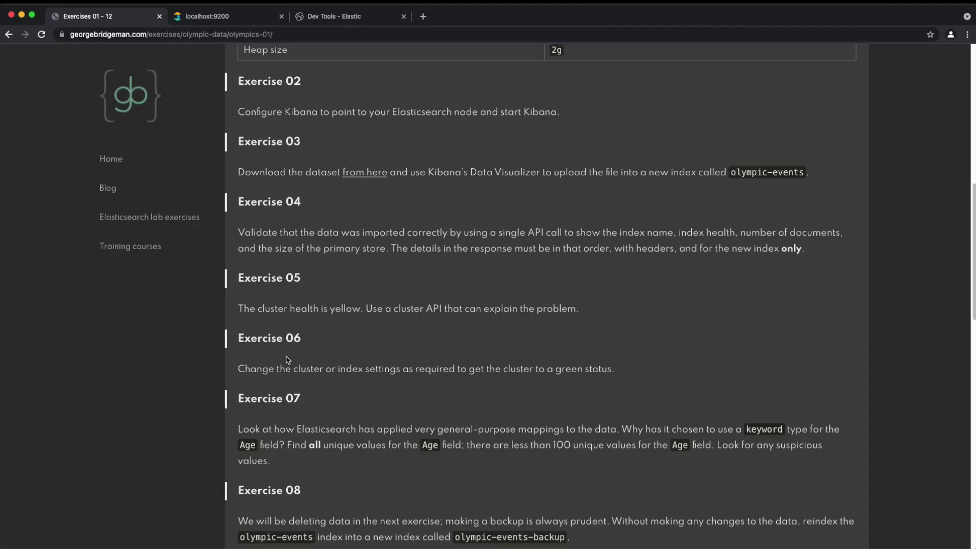
drag(278, 368, 376, 370)
click(436, 370)
scroll(622, 370, down, 1)
key(super+3)
Step: Set number_of_replicas to 0 on olympic-events via its _settings endpoint
key(Return)
key(Return)
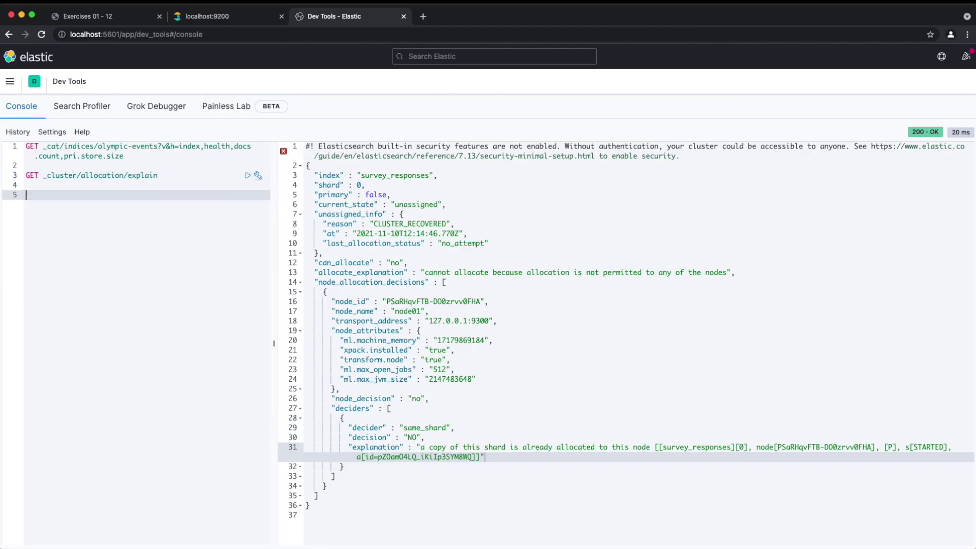
text(PUT )
text(olympic-events/_setting)
key(Return)
text({)
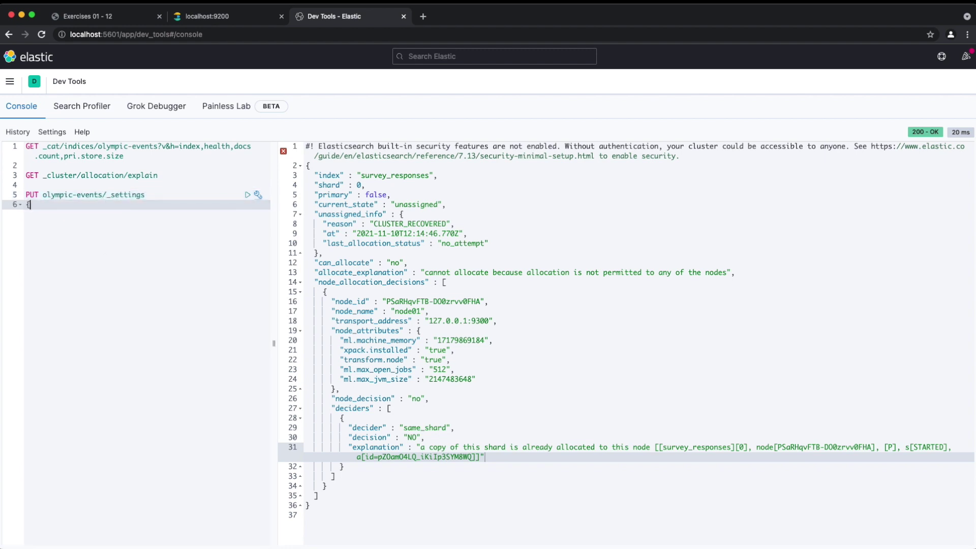
key(Return)
key(End)
key(BackSpace)
text(0)
key(ctrl+Return)
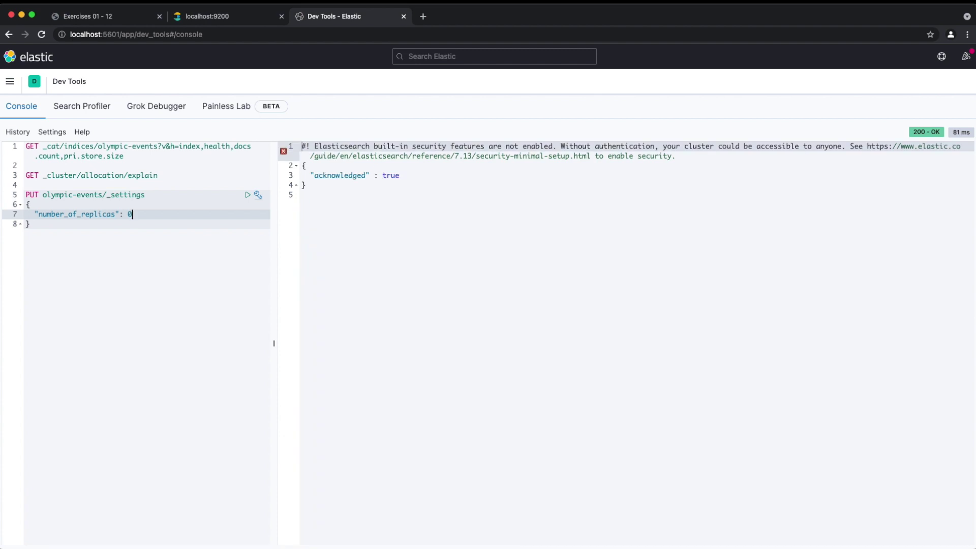
Step: Rerun the olympic-events index listing, now green with 271116 docs
click(132, 146)
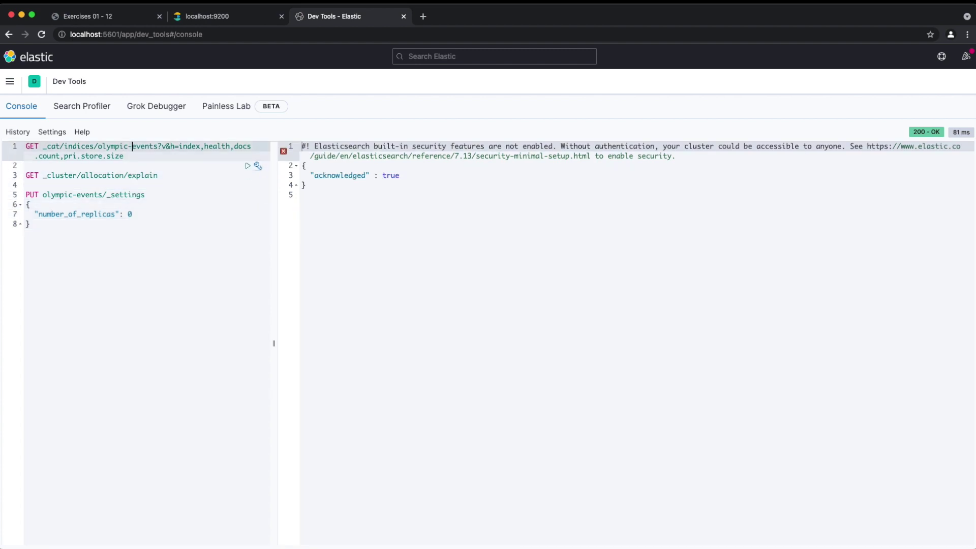
key(ctrl+Return)
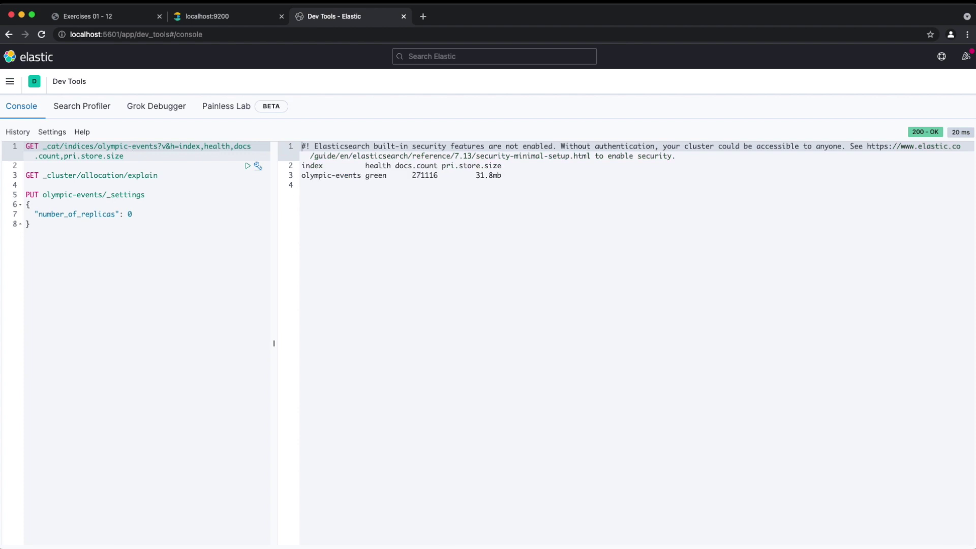
key(super+1)
scroll(546, 346, down, 1)
scroll(546, 345, down, 1)
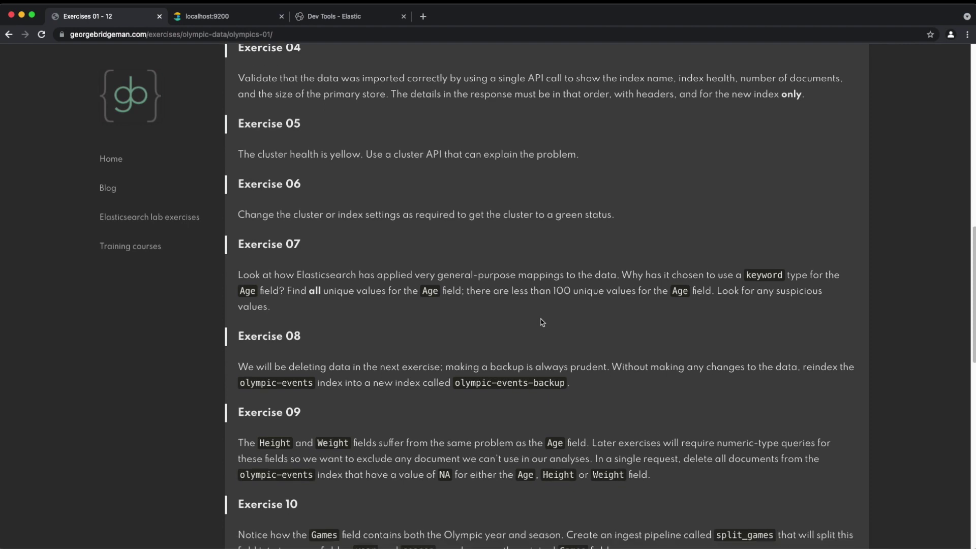
Step: Switch back to the Dev Tools console showing olympic-events green
key(super+3)
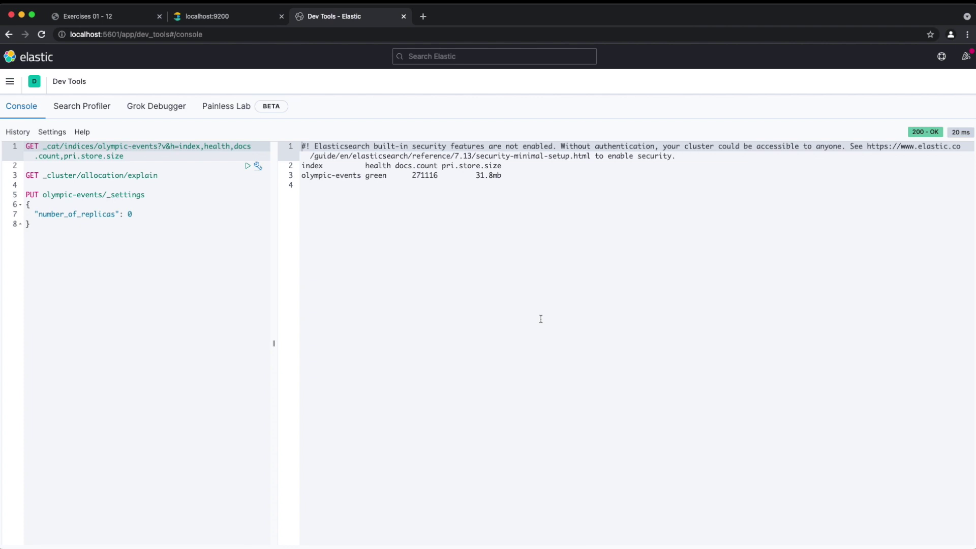
Step: Add and run GET olympic-events/_mapping below the settings request, showing field types
click(224, 252)
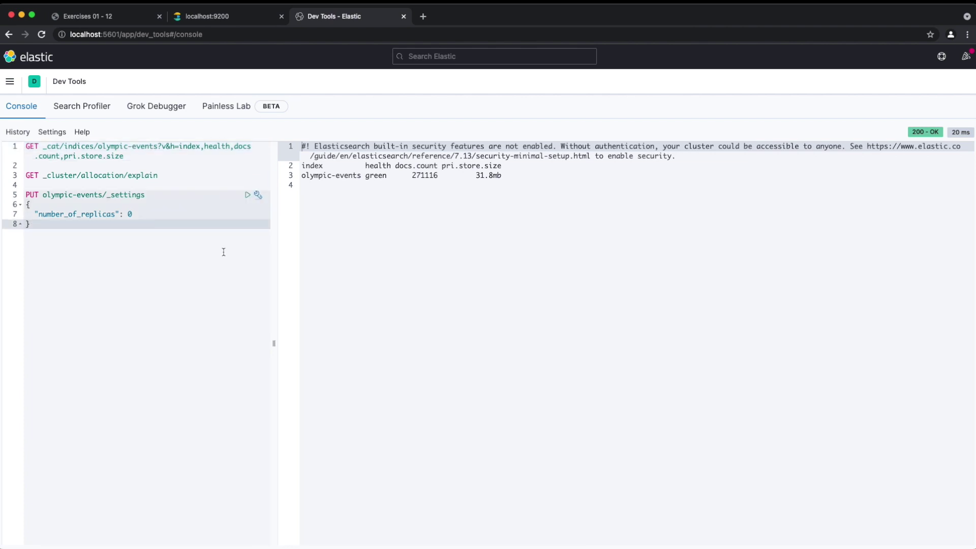
key(Return)
key(Return)
text(GET )
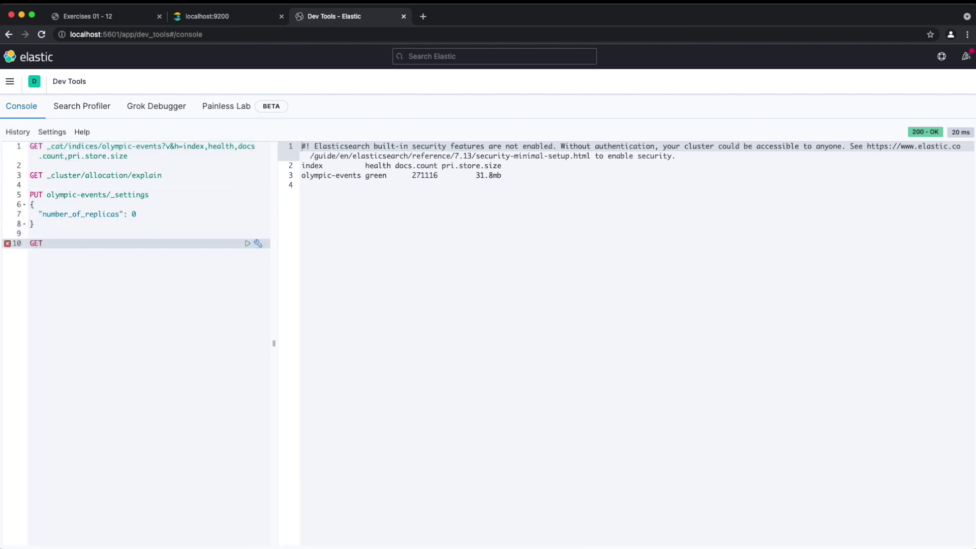
text(olympic-events/_mapping)
key(ctrl+Return)
click(391, 282)
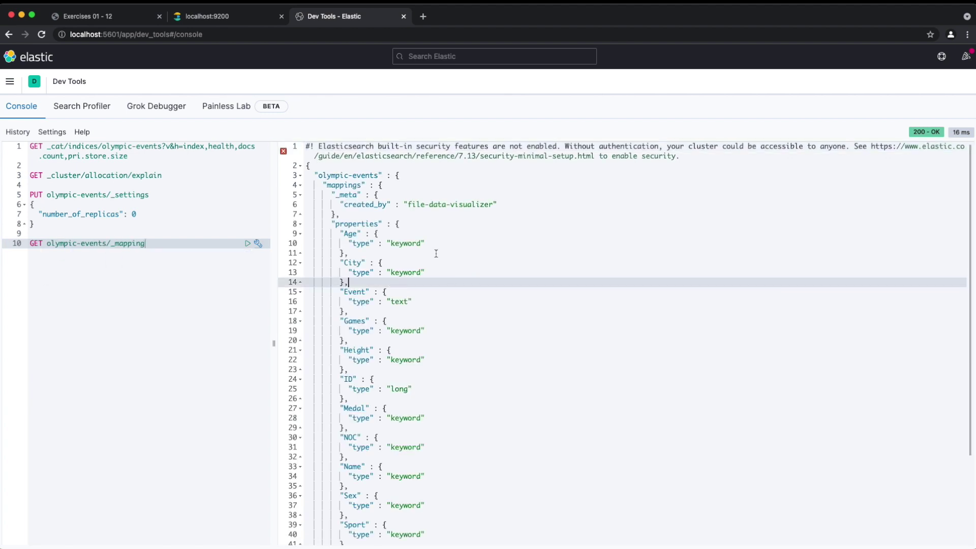
drag(409, 243, 366, 263)
click(363, 256)
scroll(363, 256, down, 2)
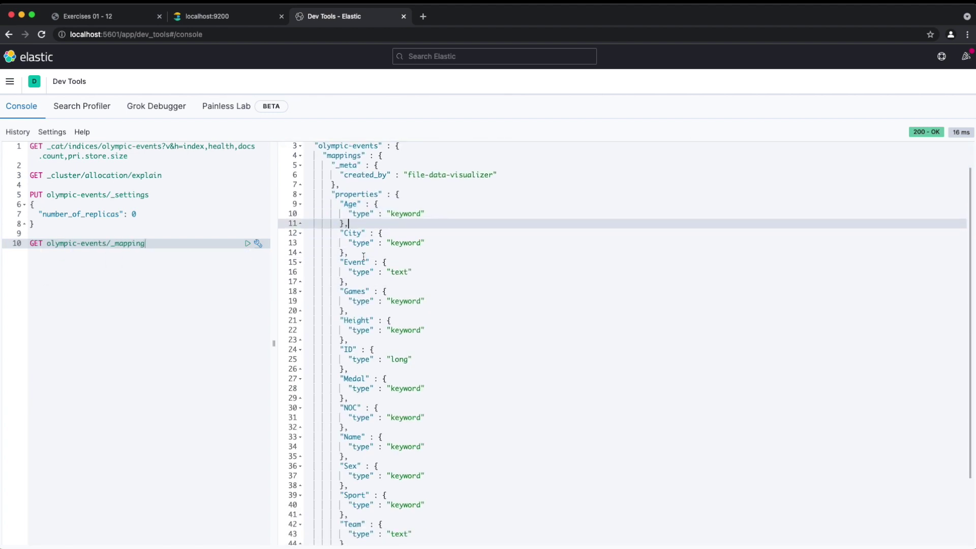
Step: Run GET olympic-events/_search with size 0 and a terms aggregation on Age
key(Return)
key(Return)
text(GET ol)
key(Return)
text(/_search)
key(Return)
text({)
key(Return)
text(")
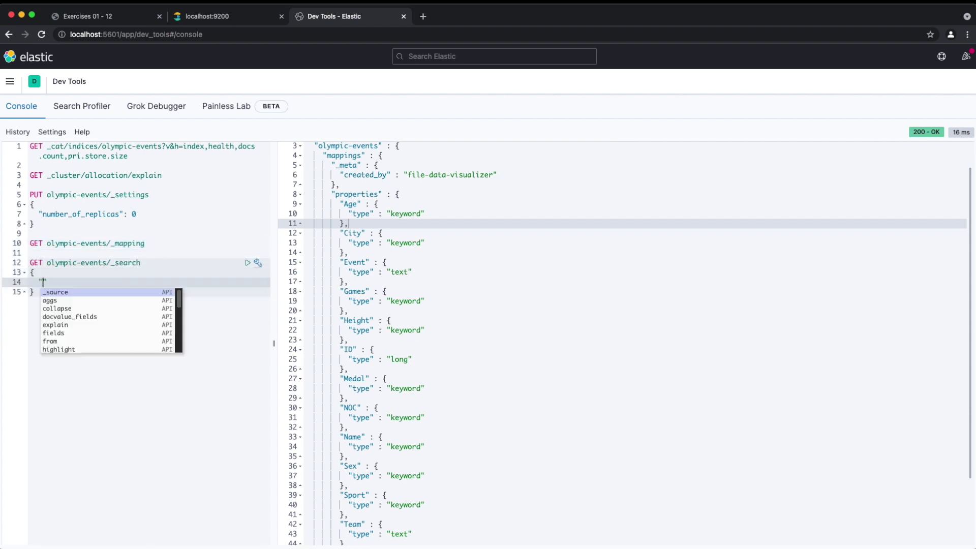
text(si)
key(Return)
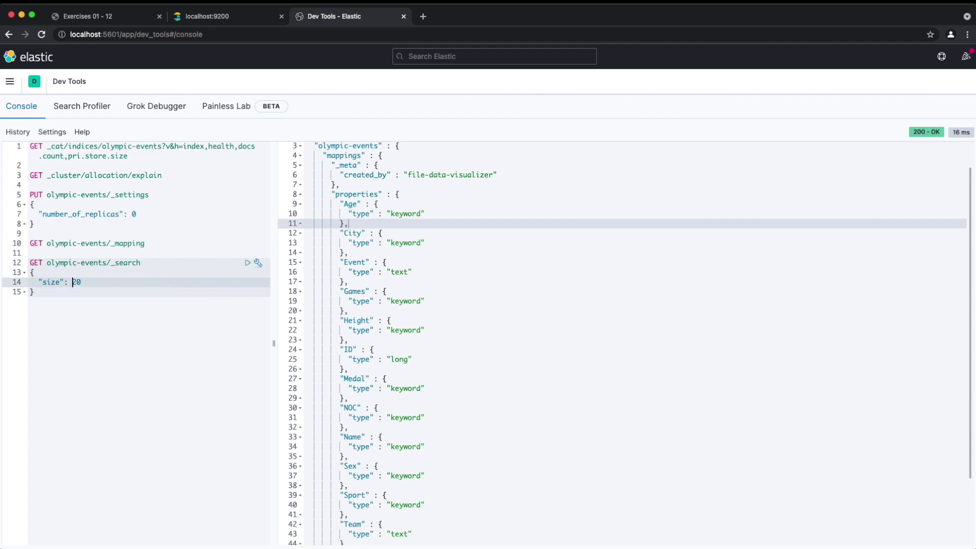
text(0,)
key(Return)
text("ag)
key(Return)
text(ages)
key(Tab)
text(ter)
key(Return)
text(Age",)
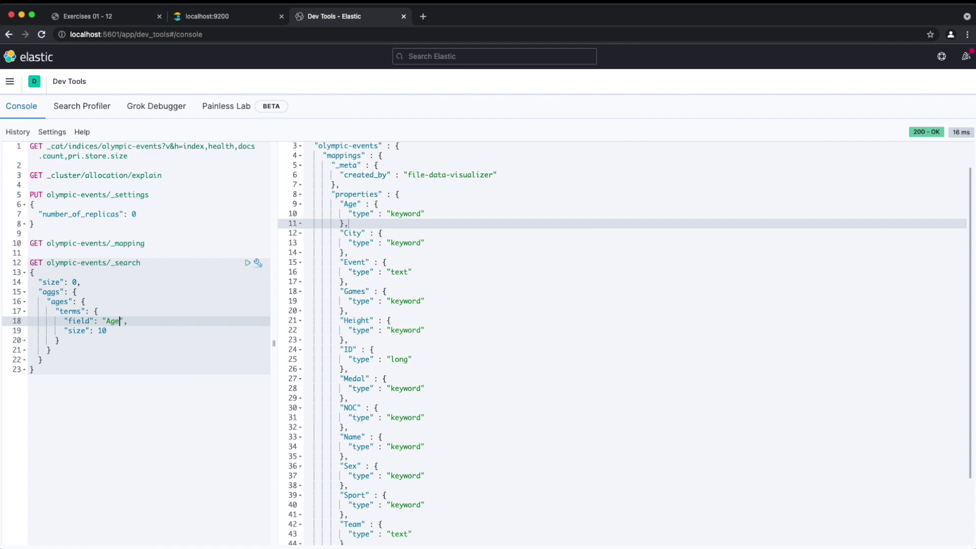
key(ctrl+Return)
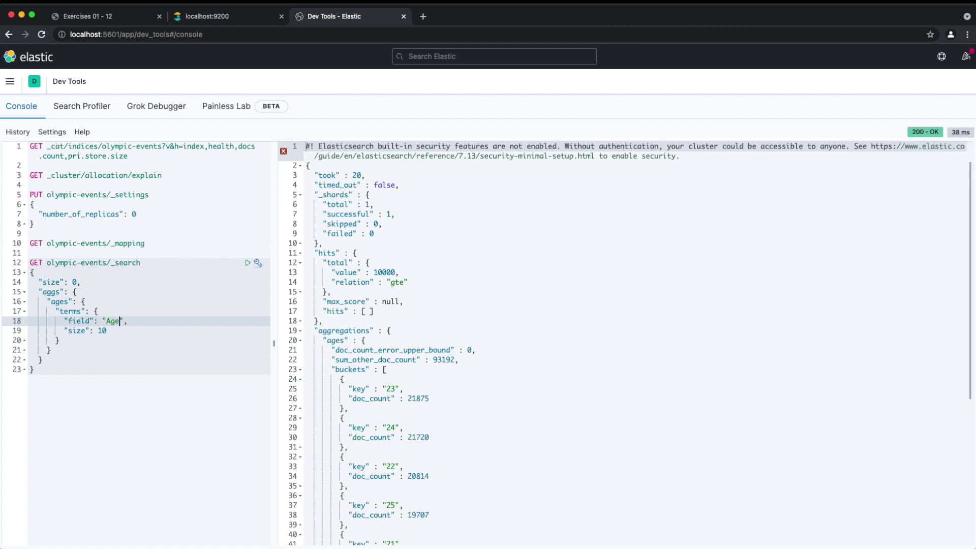
Step: Raise the aggregation size to 100 and locate the NA bucket with 9474 documents
key(Down)
text(0)
key(ctrl+Return)
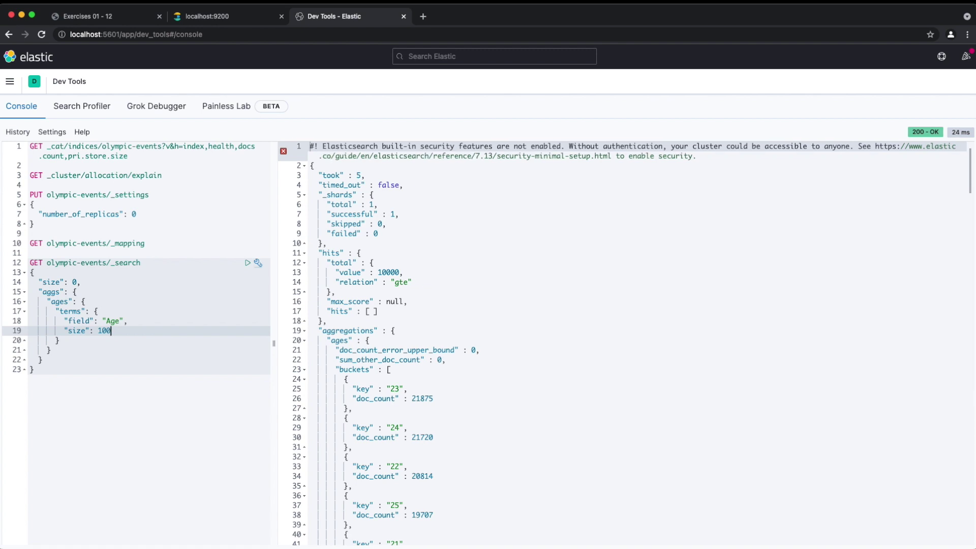
scroll(577, 384, down, 1)
scroll(474, 405, down, 3)
scroll(426, 419, down, 3)
scroll(410, 429, down, 3)
scroll(410, 429, down, 2)
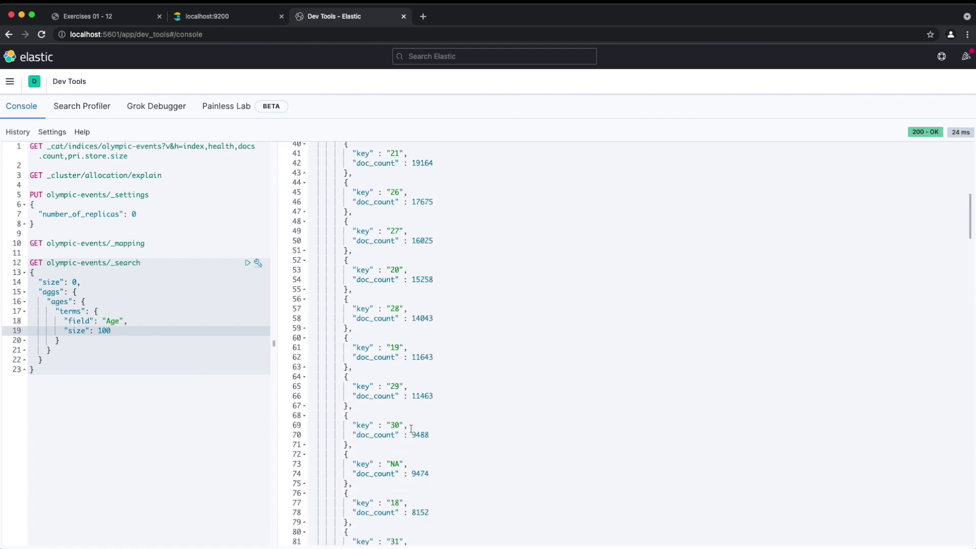
scroll(411, 429, down, 2)
drag(345, 409, 359, 438)
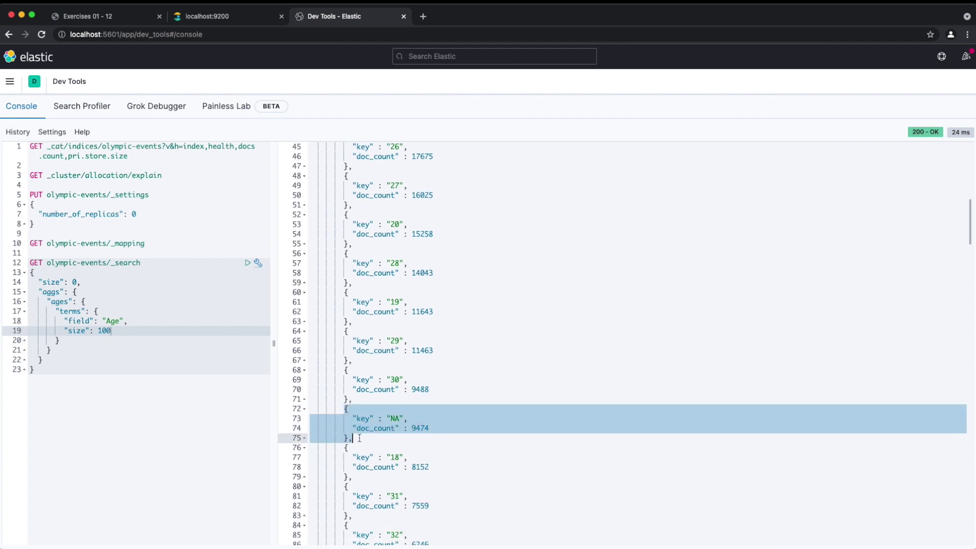
click(377, 433)
click(394, 418)
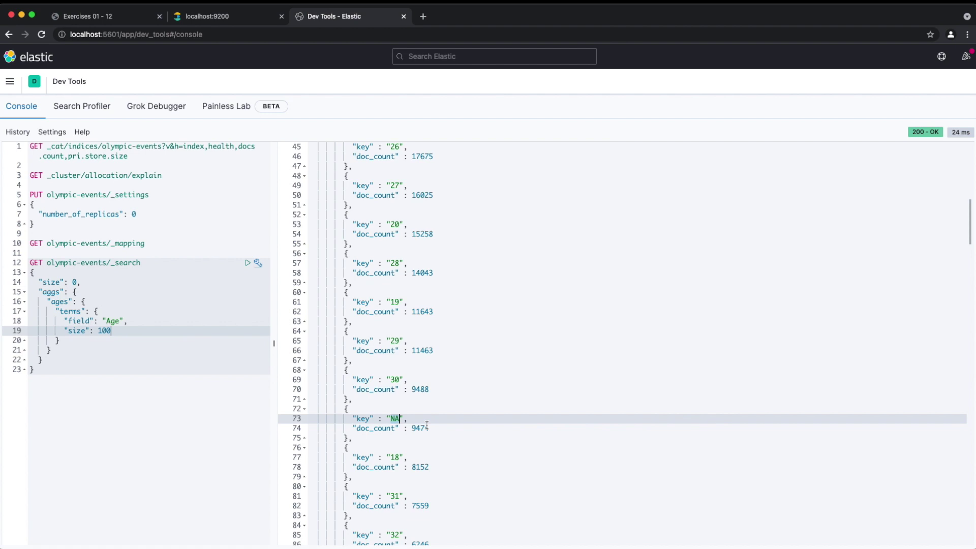
Step: Reindex olympic-events into olympic-events-backup, copying all 271116 documents
key(ctrl+Tab)
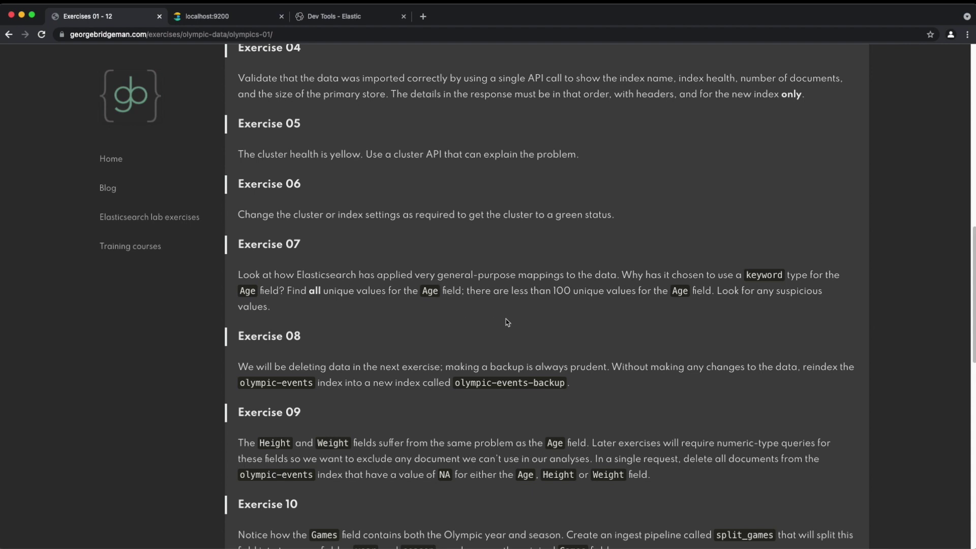
scroll(506, 322, down, 1)
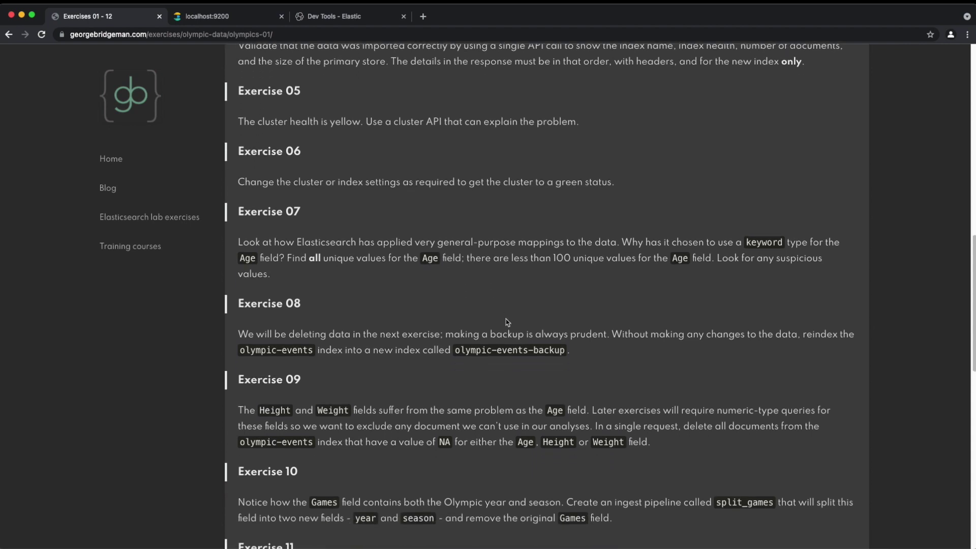
scroll(506, 322, down, 1)
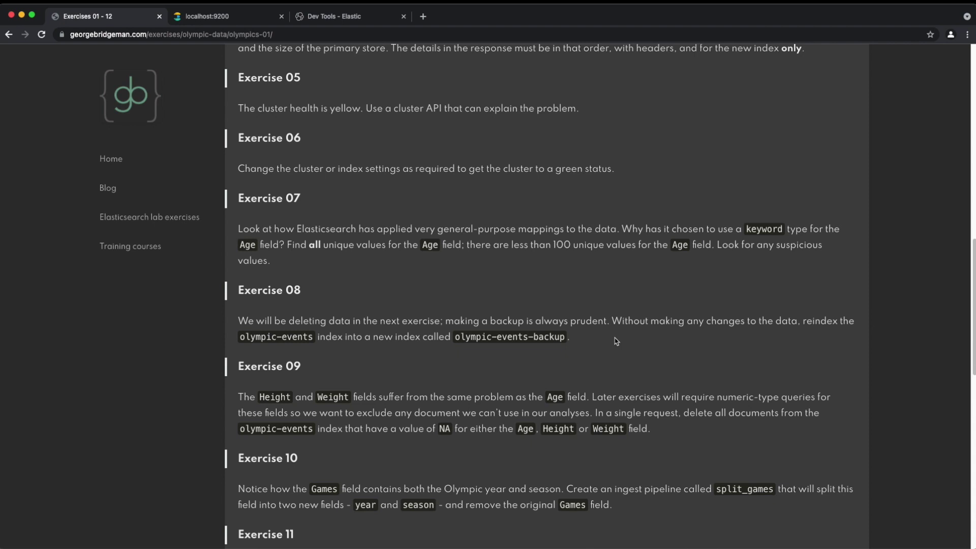
key(super+3)
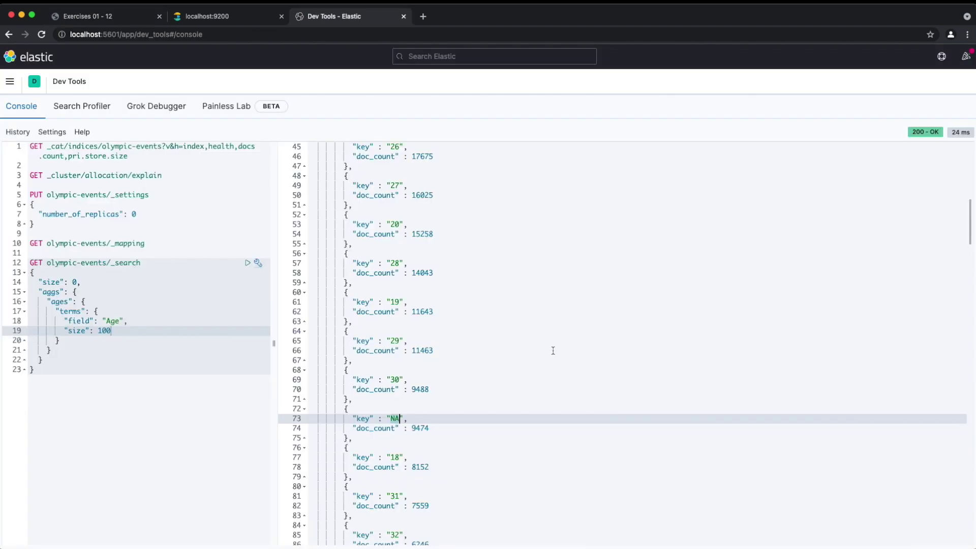
click(130, 378)
key(Return)
key(Return)
text(POST _reindex)
key(Return)
text({)
key(Return)
text("sr)
text(o)
key(Return)
key(Return)
text(")
key(Return)
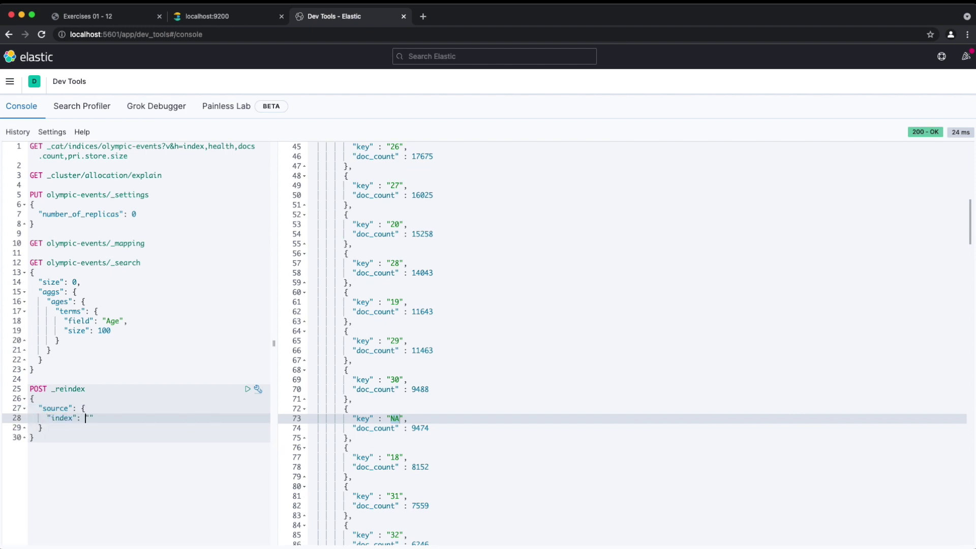
text(pic-events)
key(Down)
text(,)
key(Return)
text(dest": {)
key(Return)
key(Return)
text("index": ")
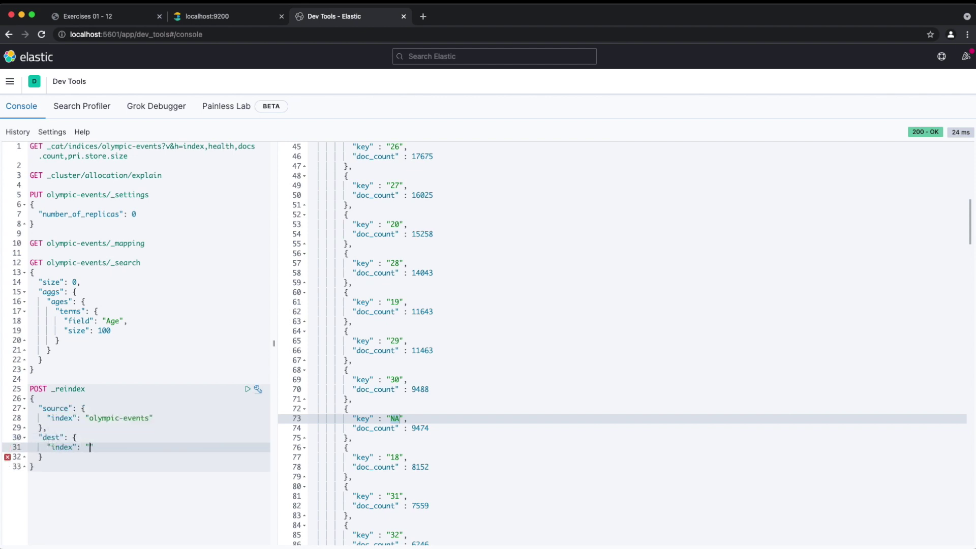
text(olympic-events-backup)
key(super+Return)
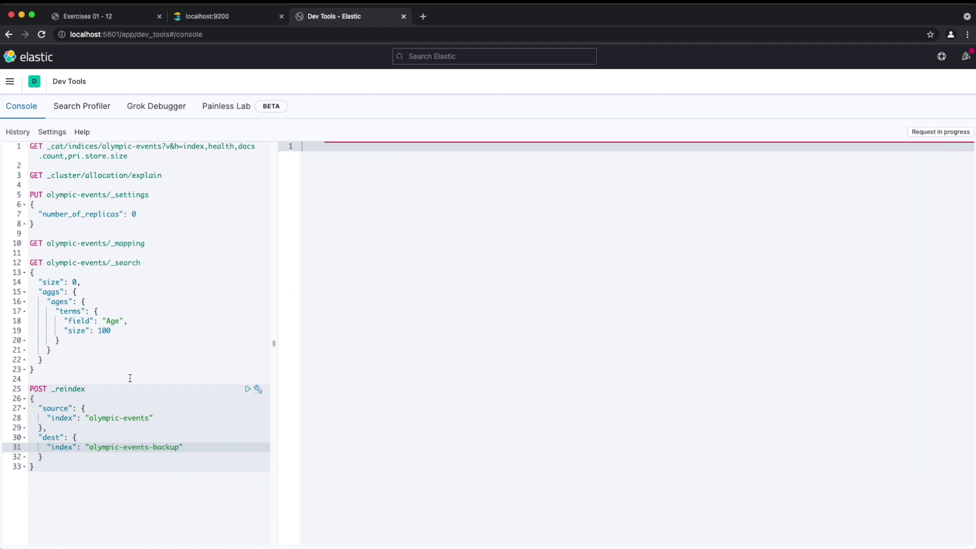
Step: List olympic-events* to show the backup yellow and the original green
click(179, 146)
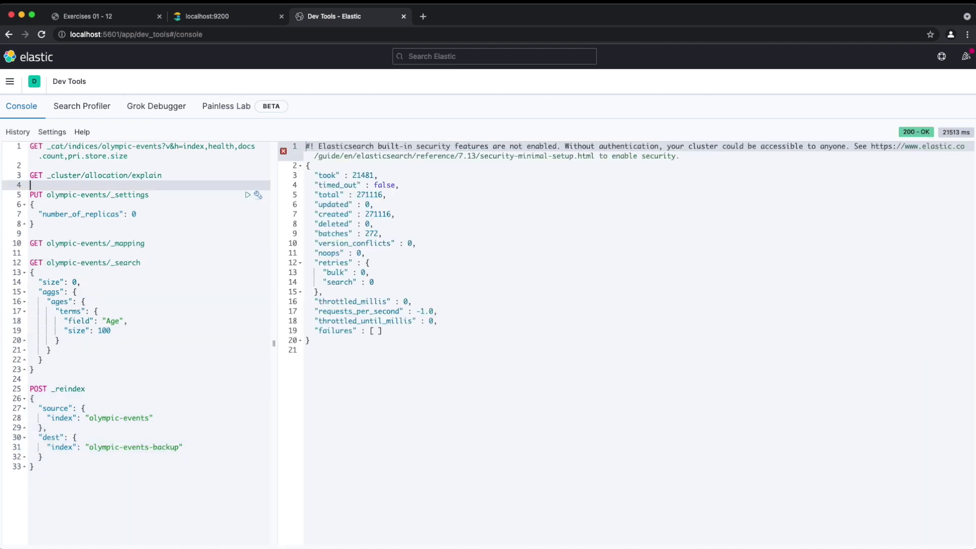
key(Delete)
key(Delete)
key(Delete)
key(Delete)
key(Delete)
key(Delete)
key(super+Return)
text(/olympic-events*)
key(super+Return)
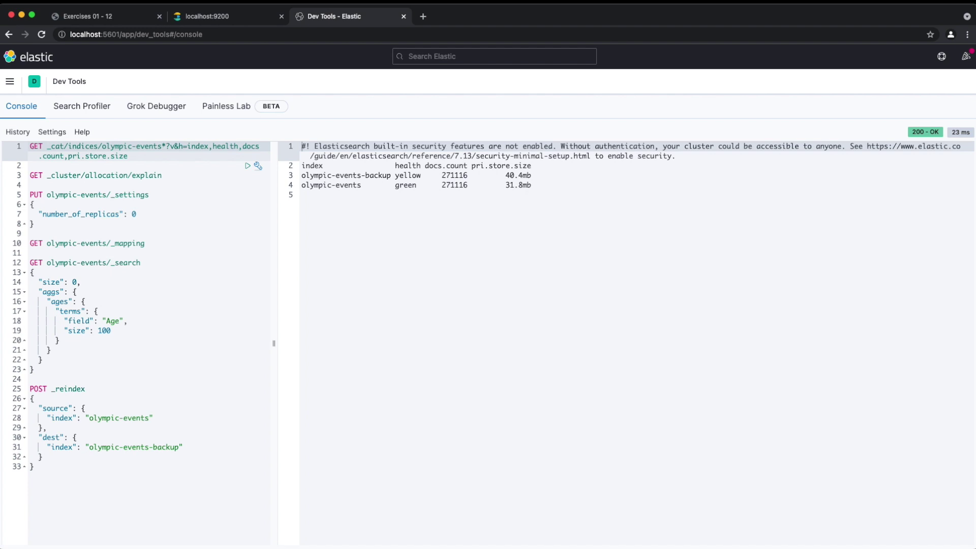
Step: Review the Exercise 09 instructions and clear all previous requests from the console
key(super+1)
scroll(546, 295, down, 2)
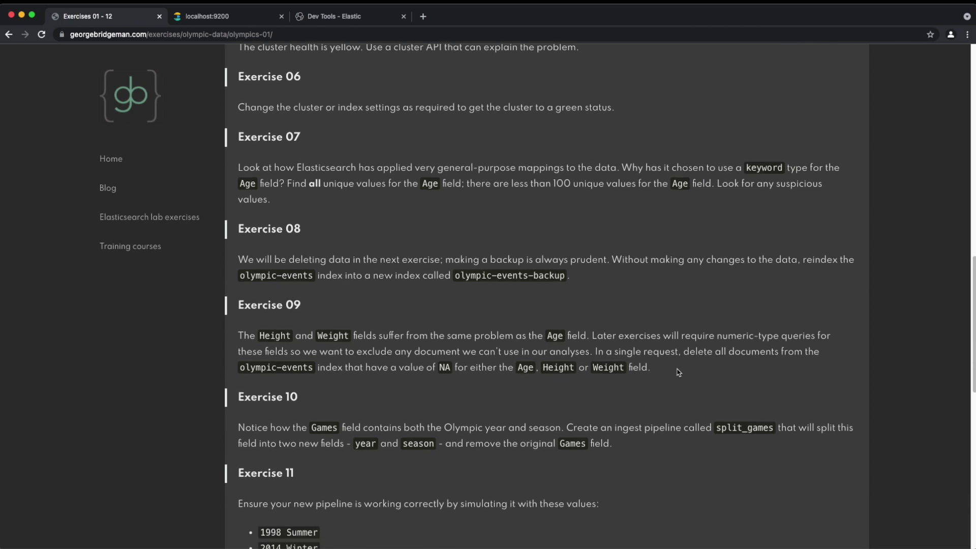
key(super+3)
key(super+a)
key(BackSpace)
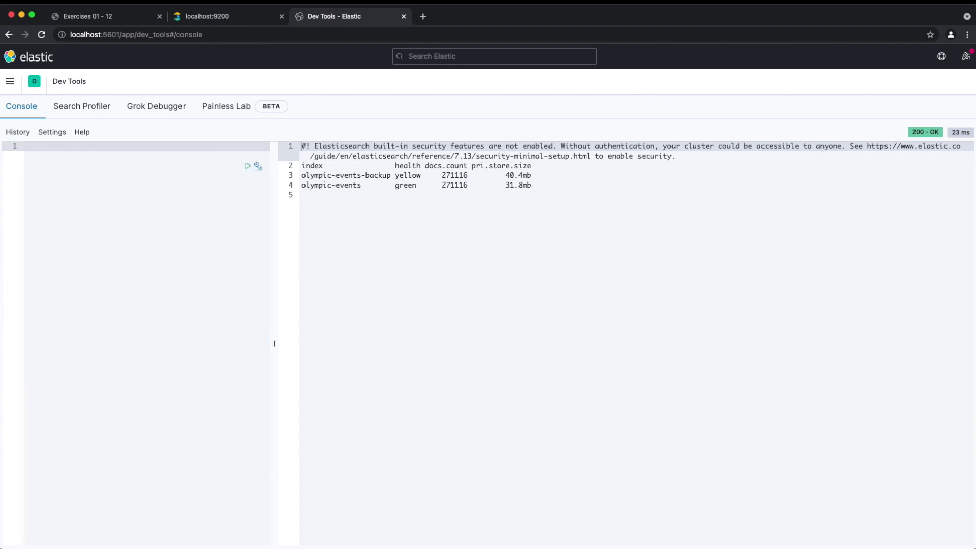
text(GET olympic-events/_search)
Step: Write and run a bool should search with a term clause Age = NA
key(Return)
text({)
key(Return)
key(Return)
key(Return)
text(")
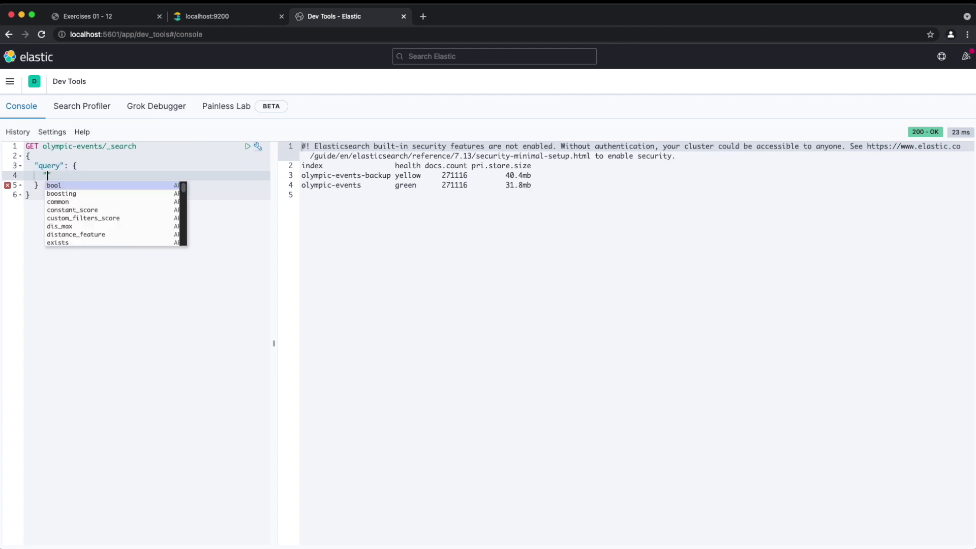
key(Return)
key(Return)
text(sh)
key(Return)
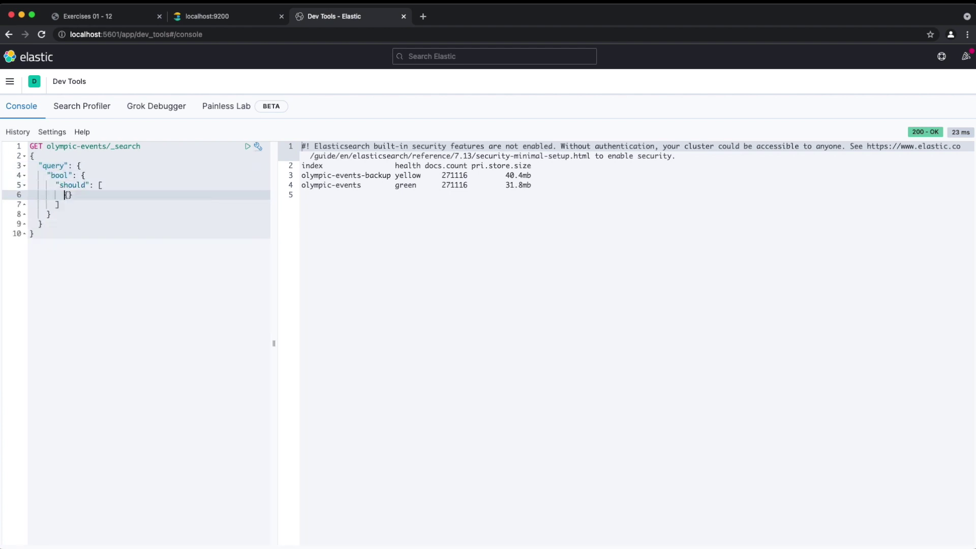
key(Return)
text(")
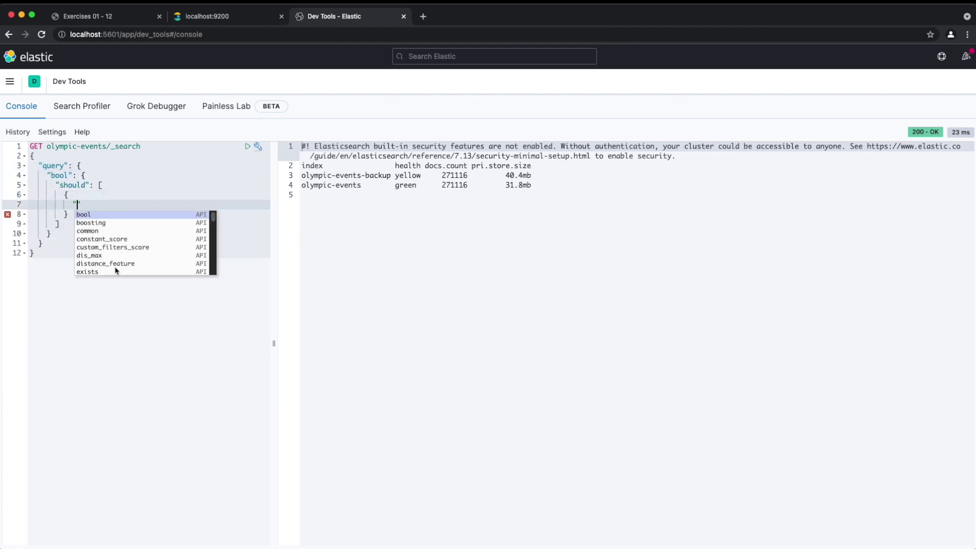
text(te)
key(Return)
text(Age": {)
key(Tab)
text(N)
key(super+Return)
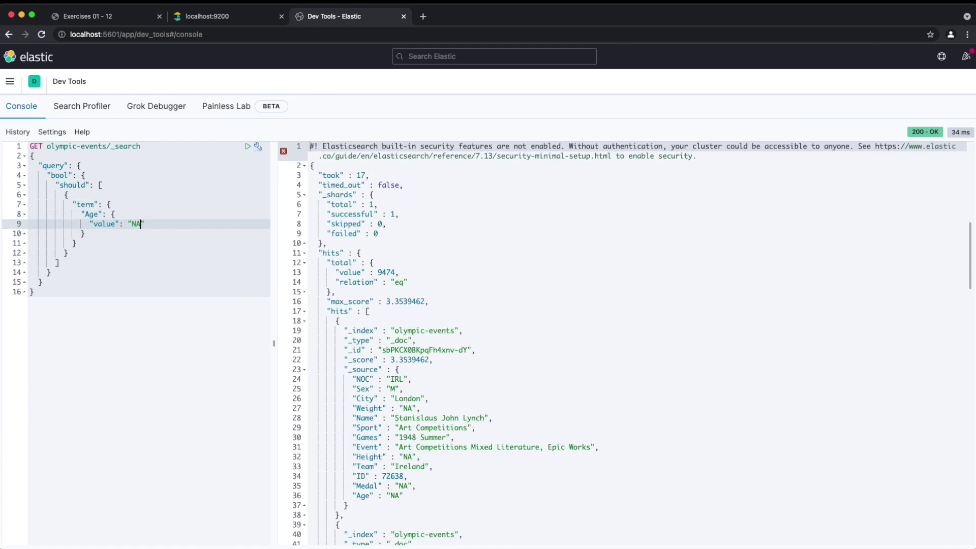
Step: Duplicate the Age term clause into two more should clauses
key(Up)
key(Up)
key(Up)
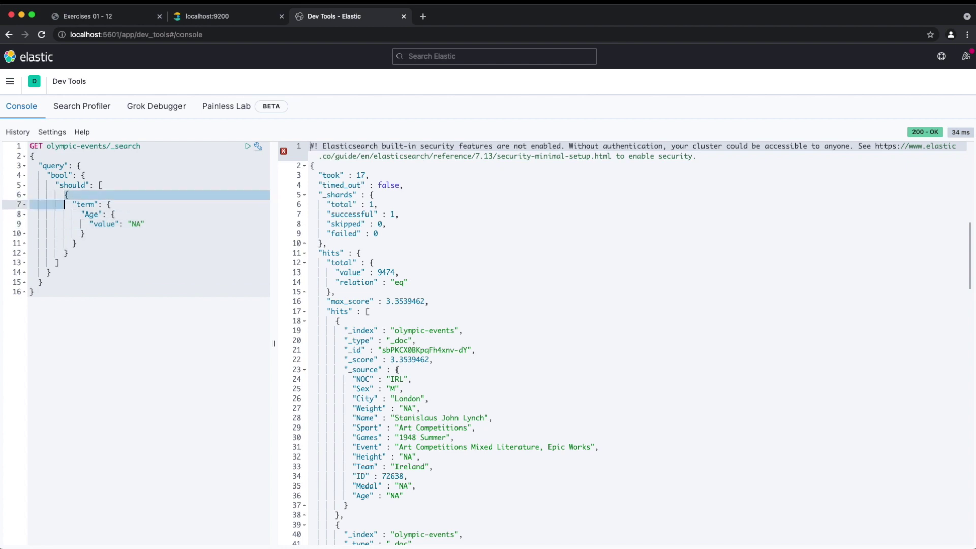
key(shift+Down)
key(shift+Down)
key(shift+Down)
key(ctrl+c)
click(30, 263)
key(Left)
text(,)
key(Return)
key(ctrl+v)
text(,)
key(Return)
key(ctrl+v)
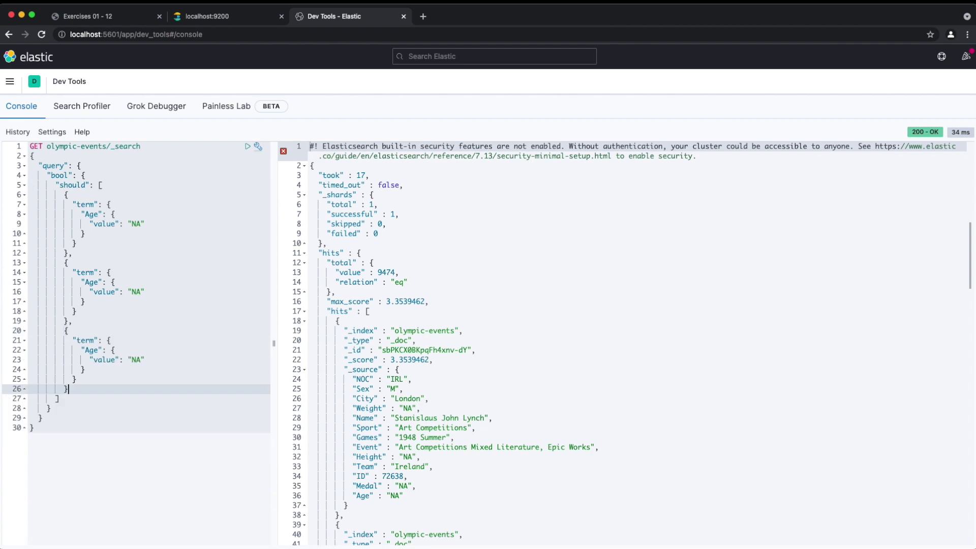
Step: Change the copies to Height and Weight, add minimum_should_match 1, and run it
click(82, 282)
double_click(89, 282)
text(He)
key(Return)
key(Down)
key(Down)
key(Down)
key(Down)
key(Down)
key(BackSpace)
key(BackSpace)
key(BackSpace)
text(We)
key(Return)
key(Down)
key(Down)
key(Down)
key(Down)
key(Down)
text(,)
key(Return)
text(m)
key(Return)
key(ctrl+Return)
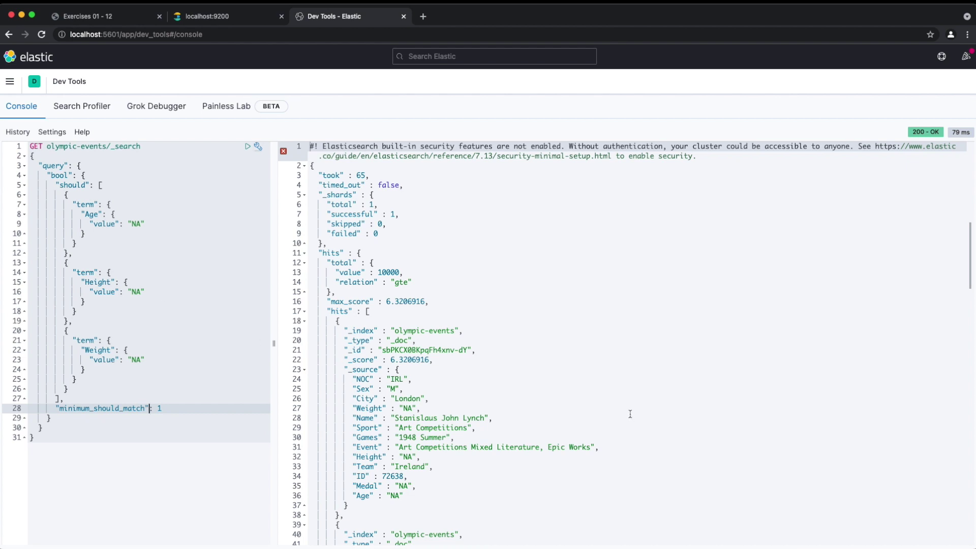
scroll(630, 412, down, 5)
scroll(629, 413, up, 5)
Step: Turn the query into POST _delete_by_query, deleting the 64,951 NA documents
click(152, 145)
key(shift+Home)
text(POST olympic-events/)
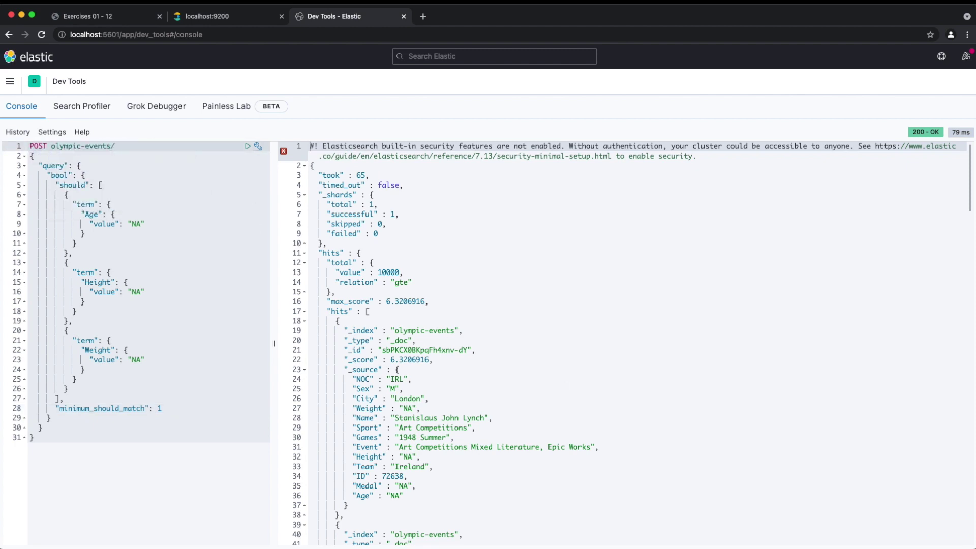
text(_delete_by_query)
key(ctrl+Return)
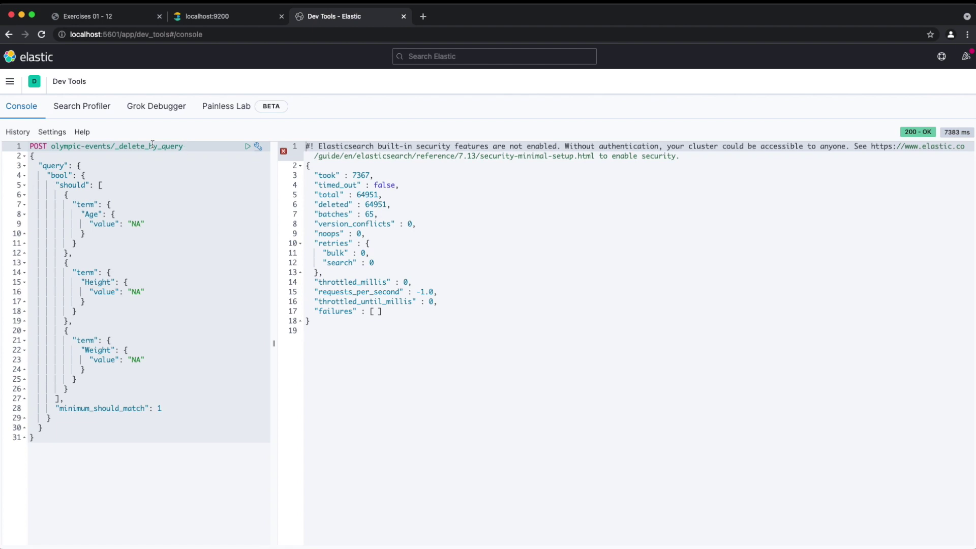
double_click(153, 146)
text(_search)
Step: Replace the old console query with one returning only Games values, and run it
key(super+1)
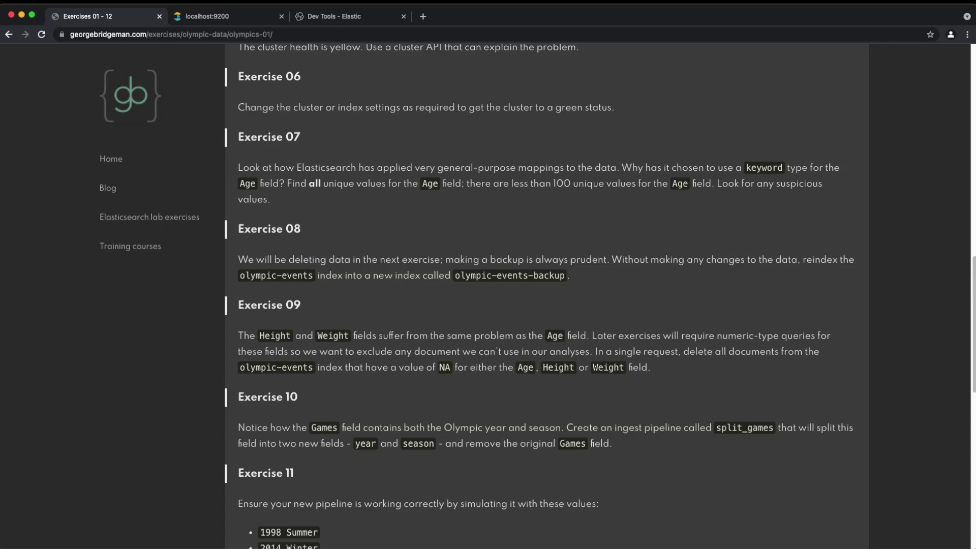
scroll(612, 384, down, 2)
scroll(613, 385, down, 2)
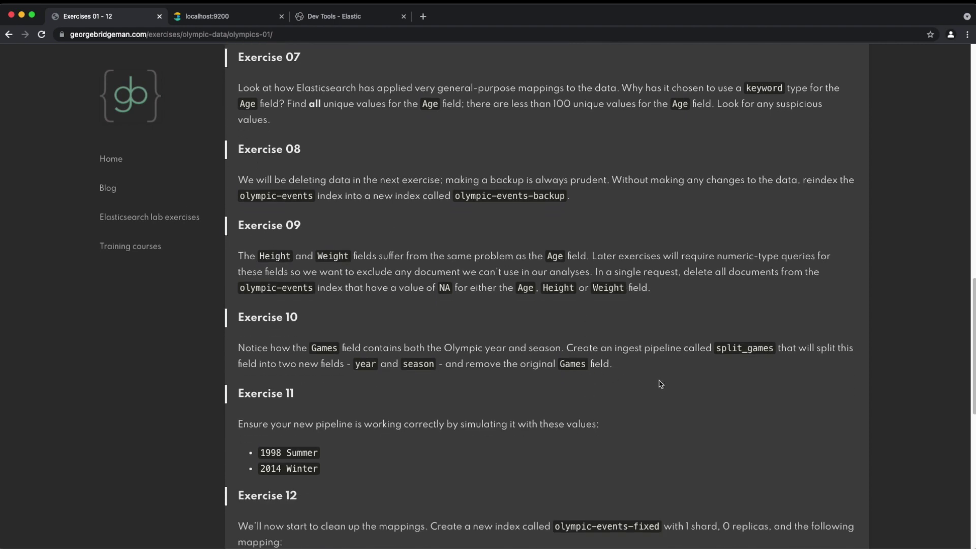
key(super+3)
key(Down)
key(shift+super+Down)
text({)
key(Return)
text("_source": ["Games")
key(super+Return)
scroll(509, 328, down, 2)
scroll(509, 329, down, 5)
Step: Create the split_games ingest pipeline with a split processor on Games
key(super+a)
text(PUT _)
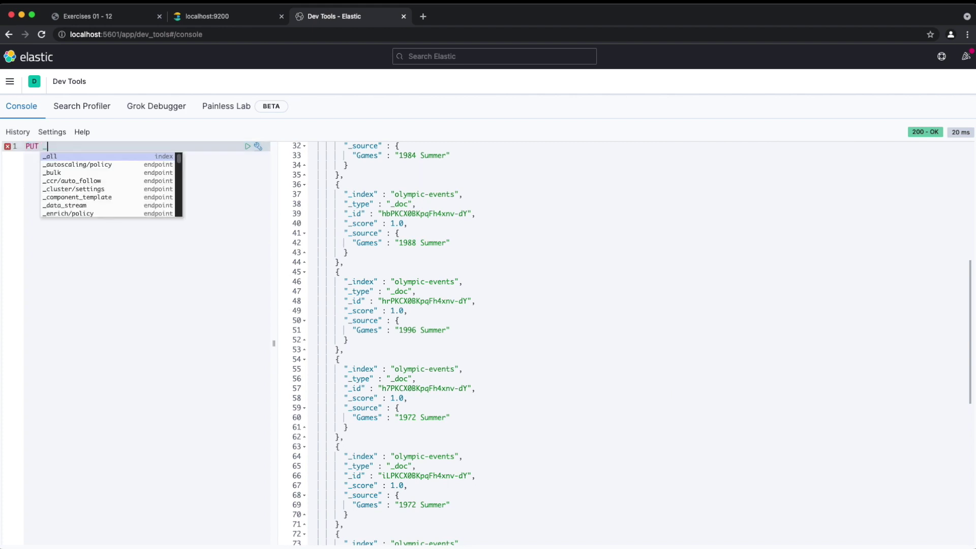
text(ingest/pipeline/)
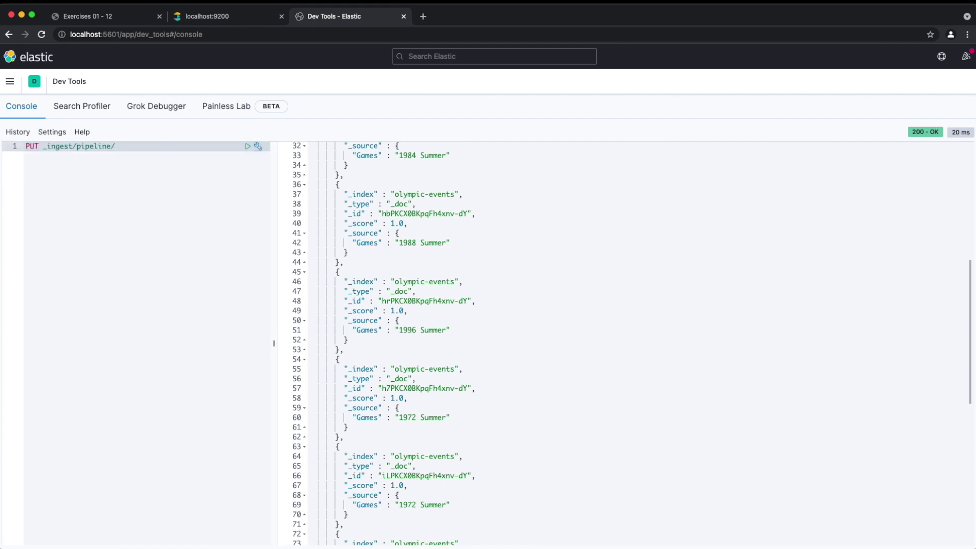
text(split_games)
key(Return)
text({)
key(Return)
text(")
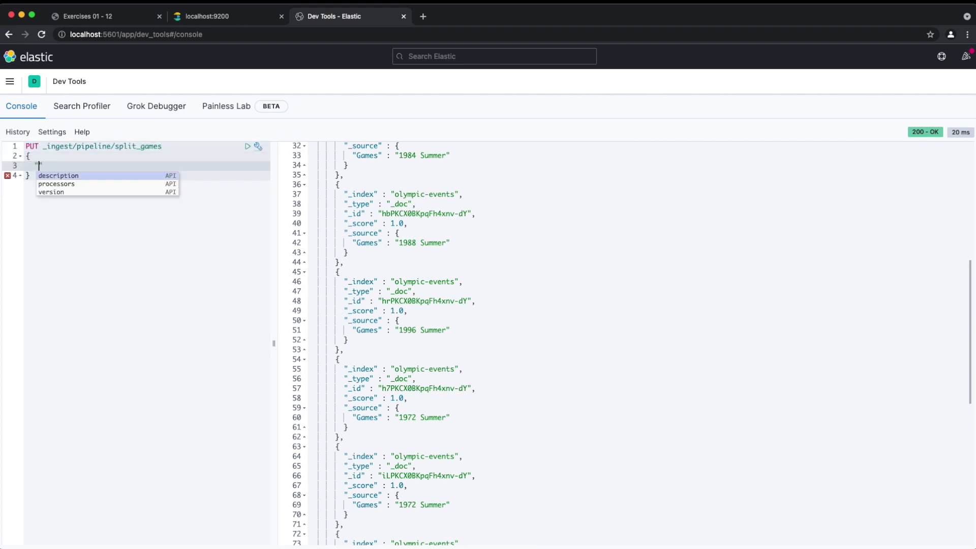
text(p)
key(Return)
text({)
key(Return)
text("sp)
key(Return)
text(ames",)
key(Down)
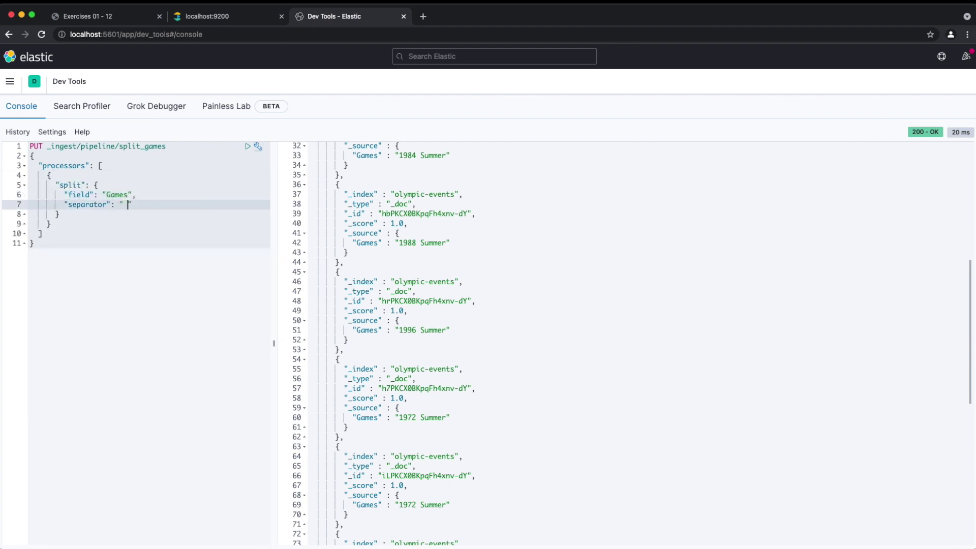
key(ctrl+Return)
Step: Add a split_games _simulate request with Games '2012 Summer' and run it
key(super+Down)
key(Return)
key(Return)
text(POST _ingest/pipeline/_simulate)
key(alt+Left)
text(split_games/)
key(super+Right)
key(Return)
text({   "docs": [     {       "_)
text(source": {)
key(Return)
text("Games": "2012 Summer)
key(ctrl+Return)
Step: Add a painless script processor setting year and season, save the pipeline, and re-simulate
key(Up)
key(Up)
key(Up)
text(,     {       "script": {)
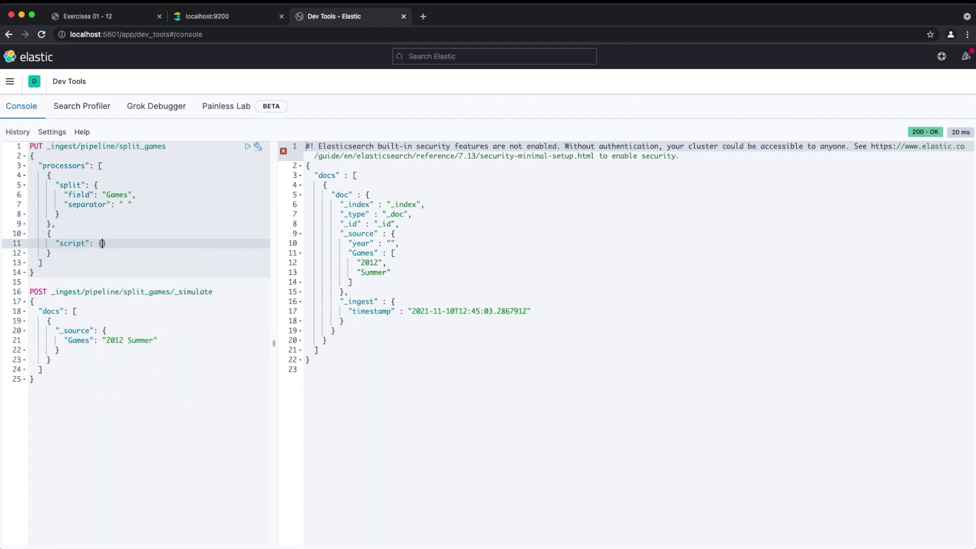
key(Return)
text("lang": ""painless, "so)
key(Return)
text(""")
key(Return)
text(ctx.year = ctx.Games[0];)
key(Return)
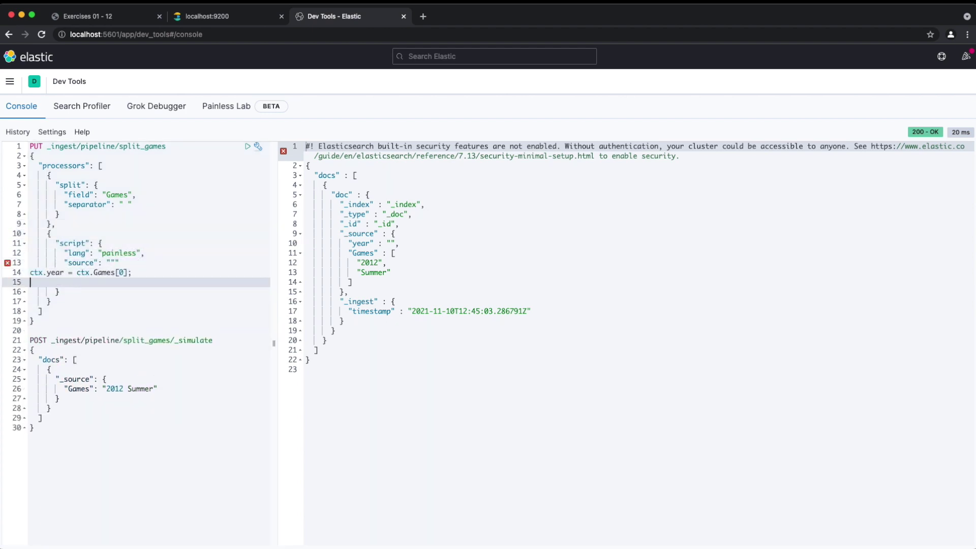
text(ctx.season = ctx.Games[1];)
key(Return)
text(""")
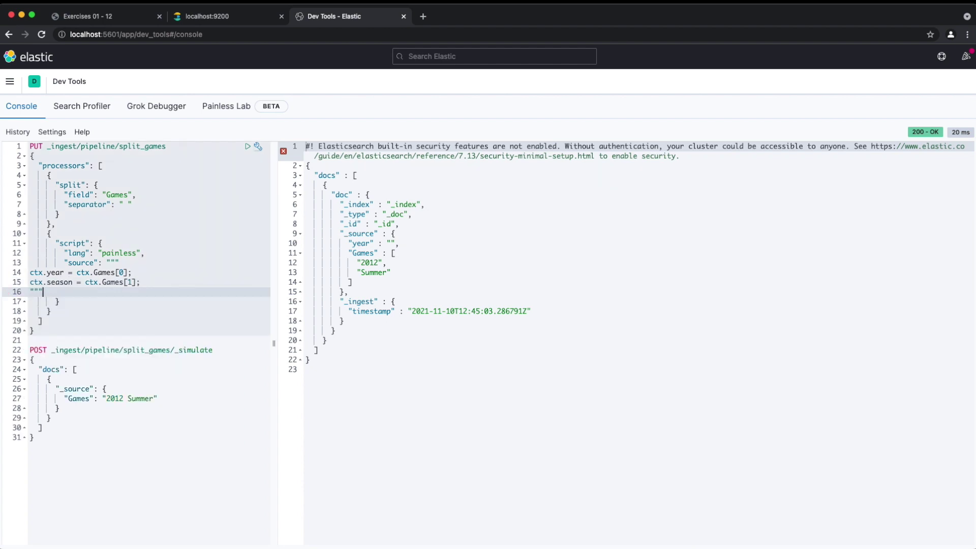
key(ctrl+Return)
key(ctrl+Down)
Step: Add a remove processor dropping Games, save the pipeline, and re-run the simulation
key(ctrl+Return)
text(, { "remove": { "field": ")
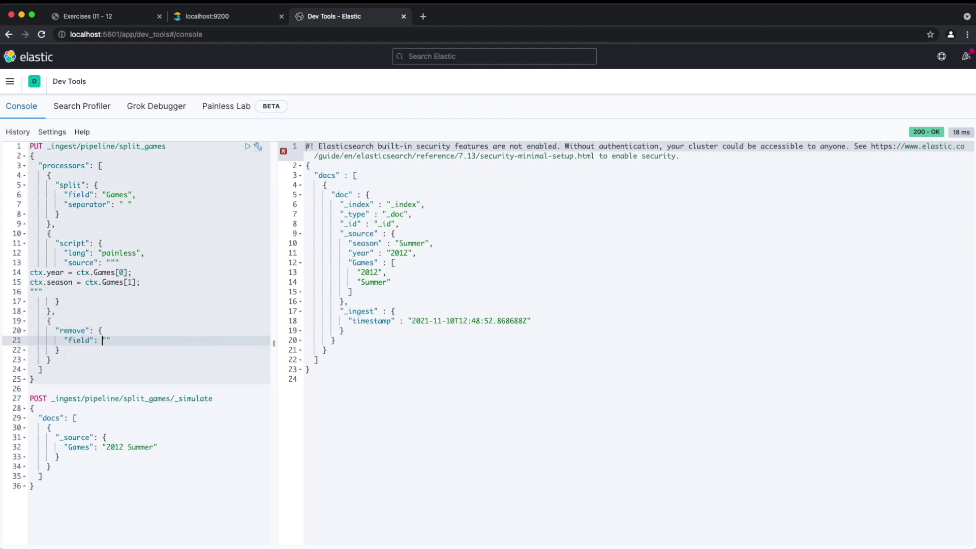
text(Games)
key(ctrl+Return)
key(ctrl+Down)
key(ctrl+Return)
Step: Replace the simulation's sample Games value with '1998 Summer' from the instructions
key(ctrl+1)
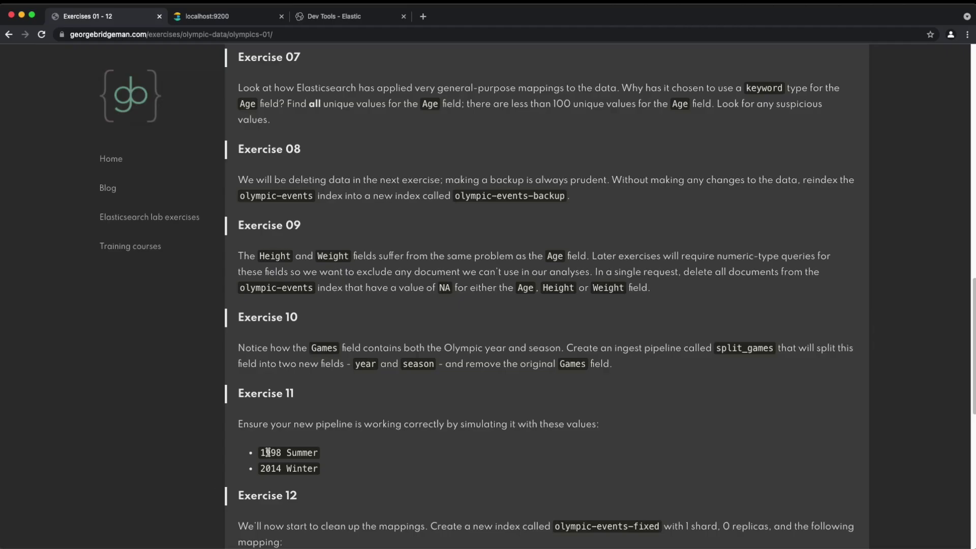
drag(263, 452, 315, 451)
key(ctrl+c)
key(ctrl+3)
drag(105, 447, 153, 447)
key(ctrl+v)
key(ctrl+Return)
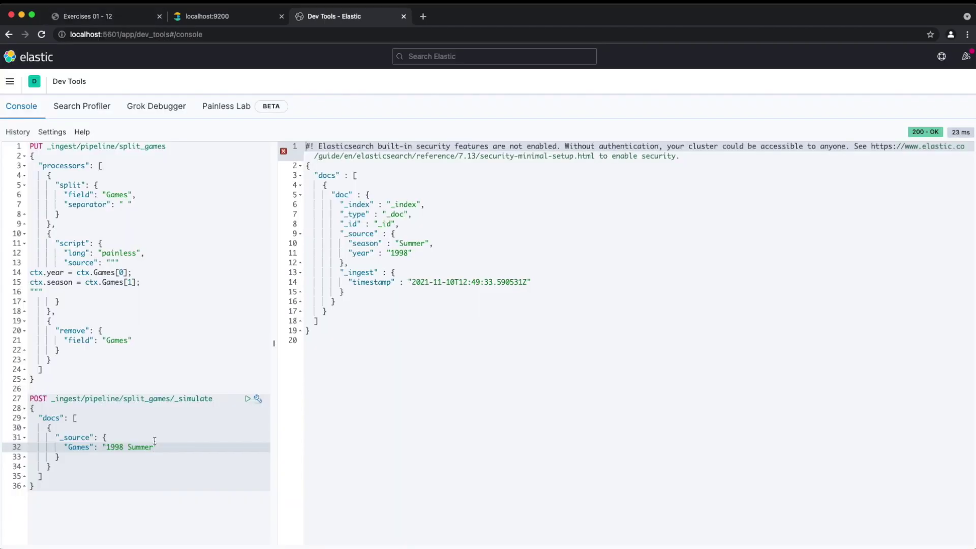
key(ctrl+1)
Step: Clear the Dev Tools console editor for the new index request
click(377, 470)
scroll(436, 459, down, 5)
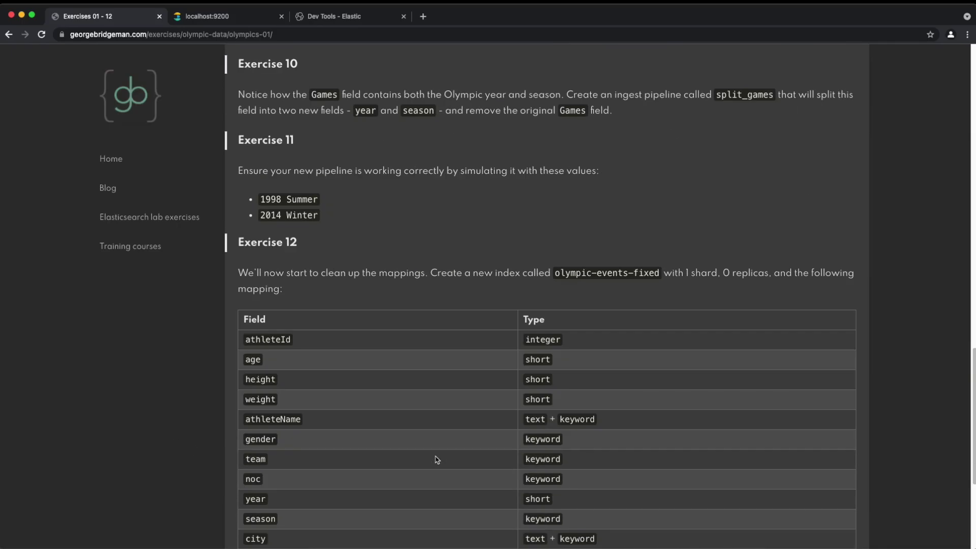
scroll(436, 459, down, 3)
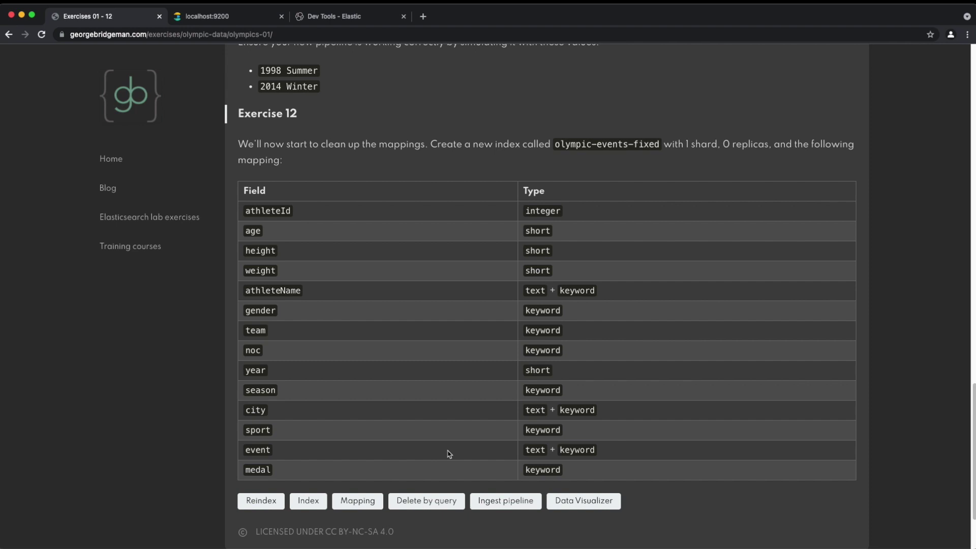
key(ctrl+3)
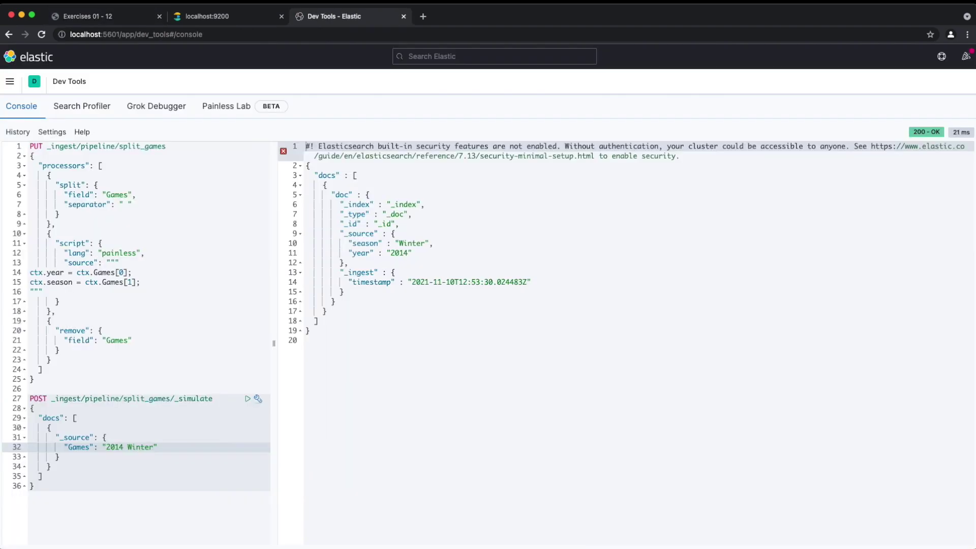
key(ctrl+a)
key(BackSpace)
text(PUT olympic-events-fixed)
Step: Draft PUT olympic-events-fixed with 1 shard, 0 replicas, and mappings for athleteId, age, height, weight
key(Return)
text({   "settings": {     )
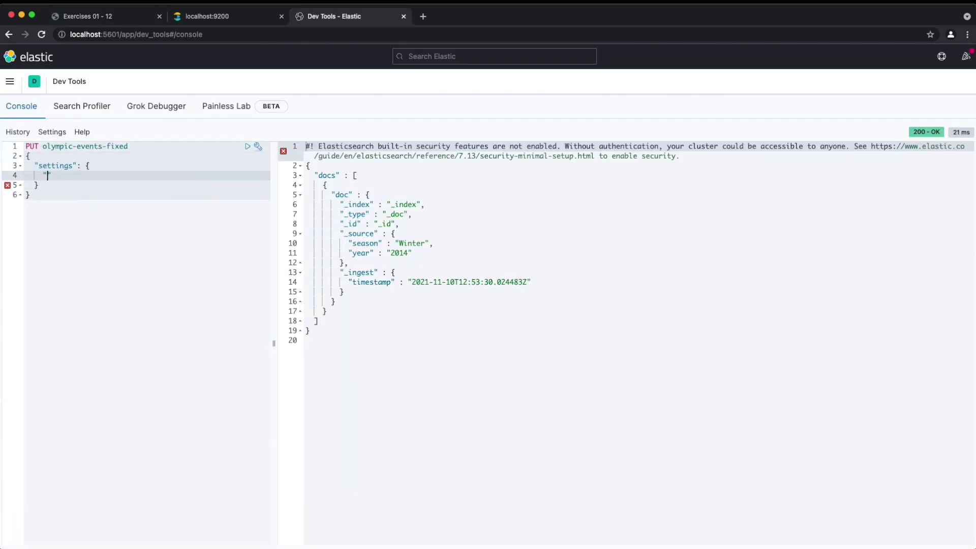
text("number_of_shards": 1,     "number_of_replicas": 0   },   "mappings": {     "properties": {       "athleteId": {         "type": "integer")
key(Escape)
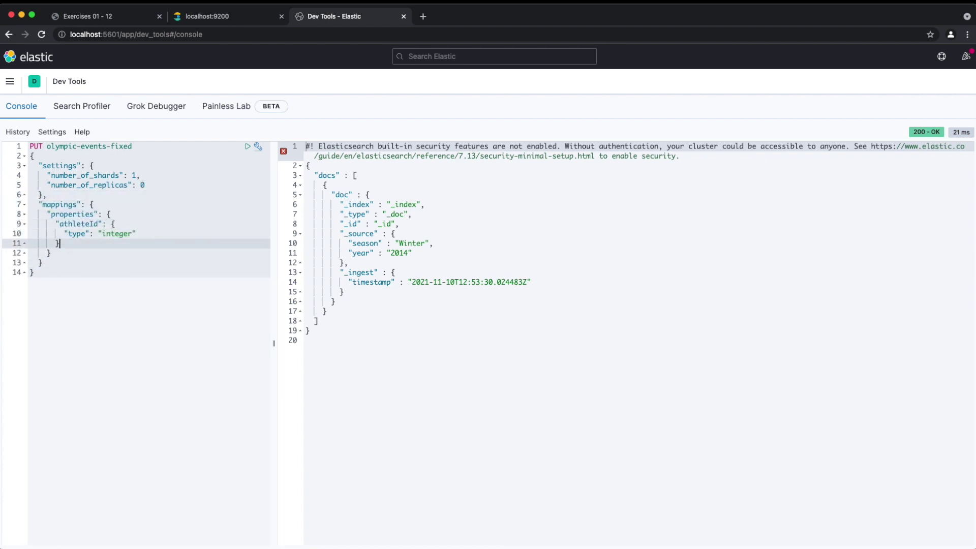
key(Down)
key(End)
text(, "age": { "type": "short)
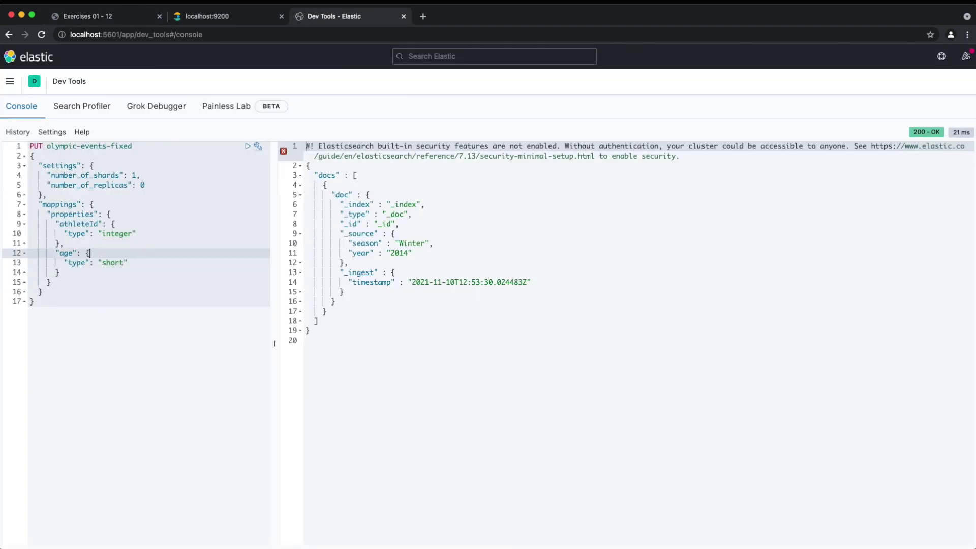
text(,)
key(super+v)
key(super+v)
text(height)
key(Down)
key(Down)
key(Down)
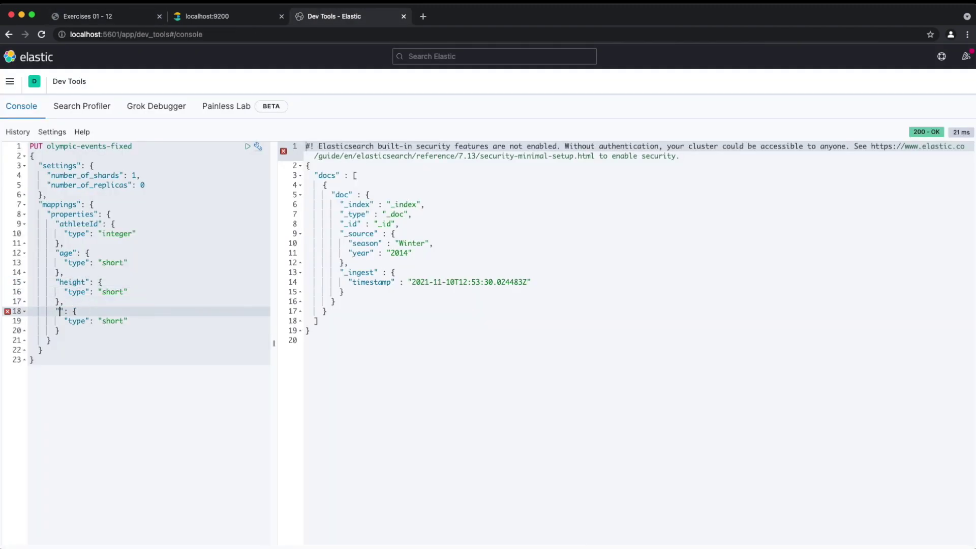
text(weight)
key(Down)
key(Down)
key(End)
text(,       "athleteName": {         "type)
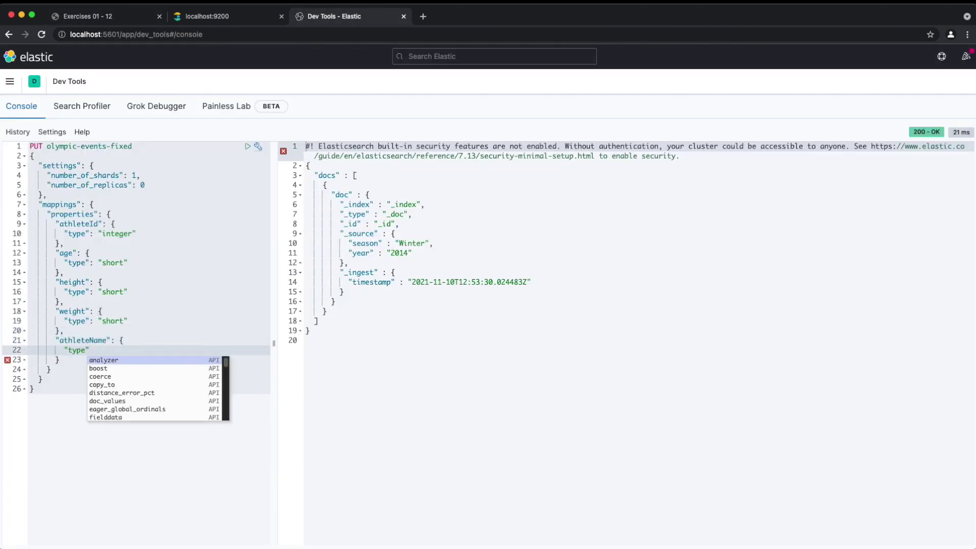
text(": "text",         "fields": {)
key(Return)
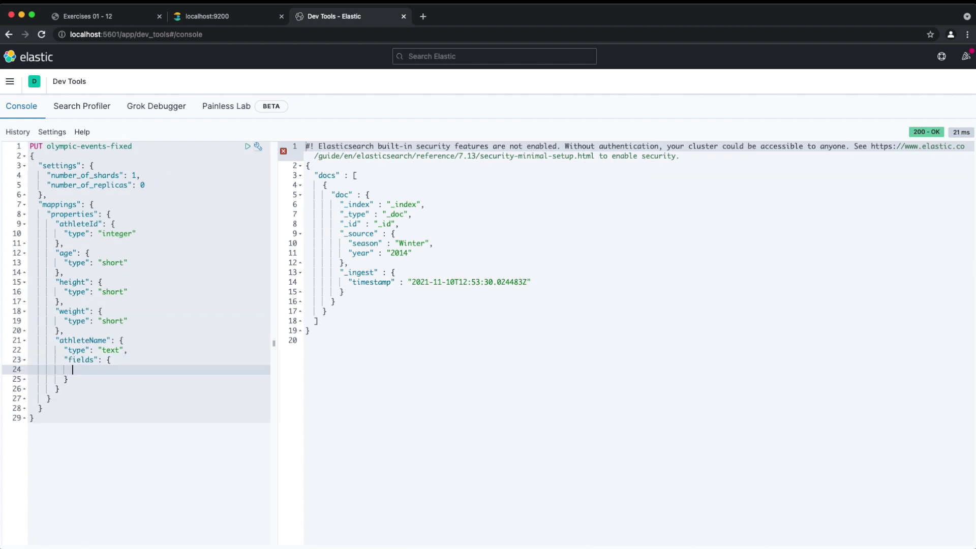
text("keyword" { "type": "keyword")
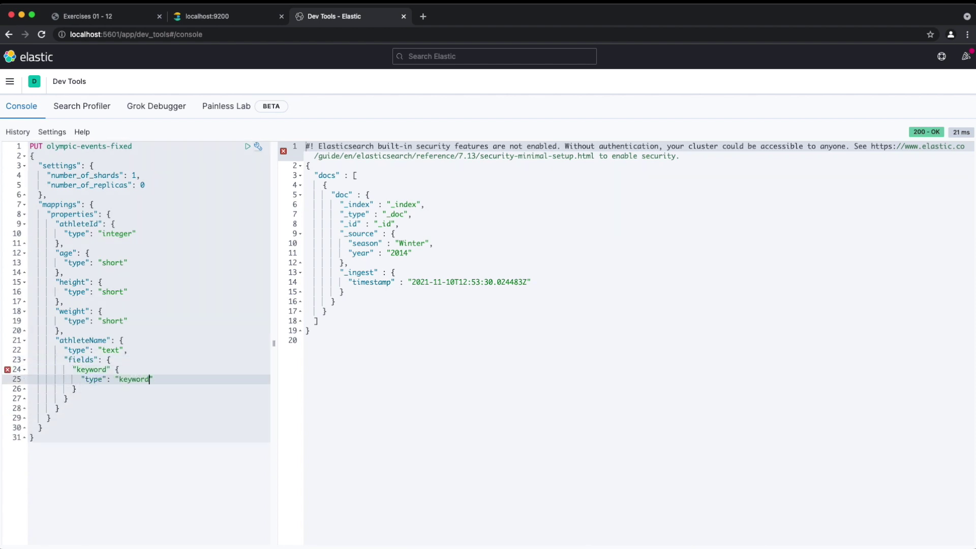
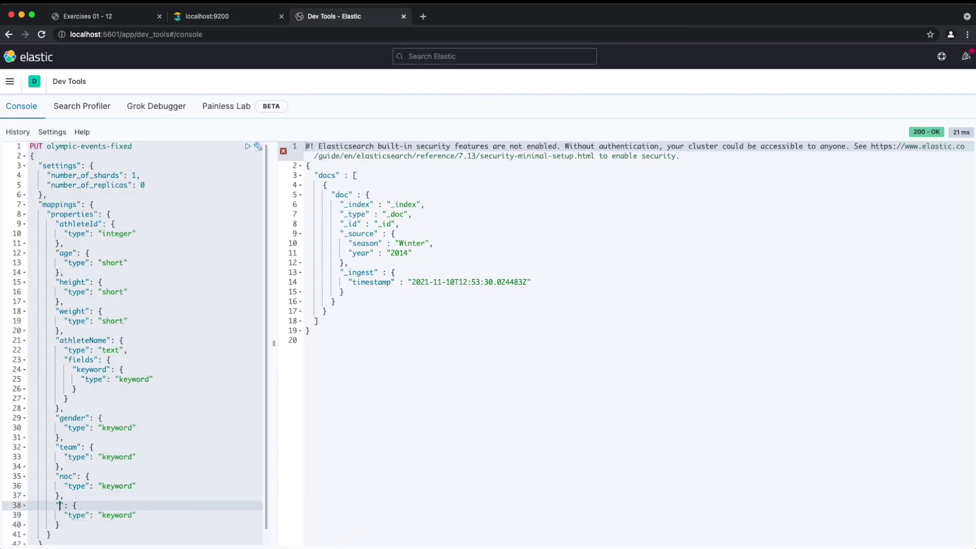
text(, "noc": {)
Step: Type the noc, year and season field definitions into the mapping
key(Return)
key(super+1)
key(super+3)
text("type": "keyword"       },       "year": {         "type": "short")
key(super+1)
key(super+3)
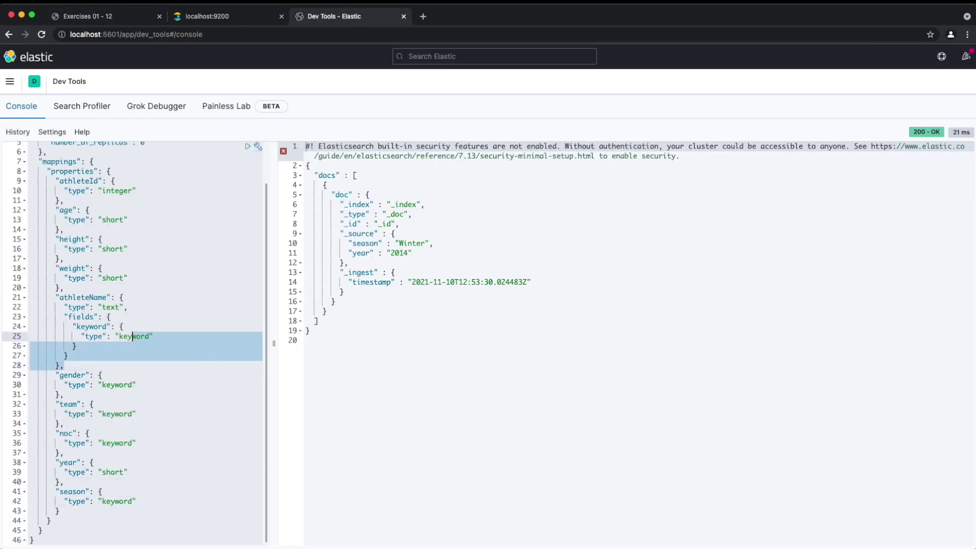
Step: Reuse the athleteName text-plus-keyword block as a city field, then add a sport field
key(super+c)
key(super+v)
key(super+1)
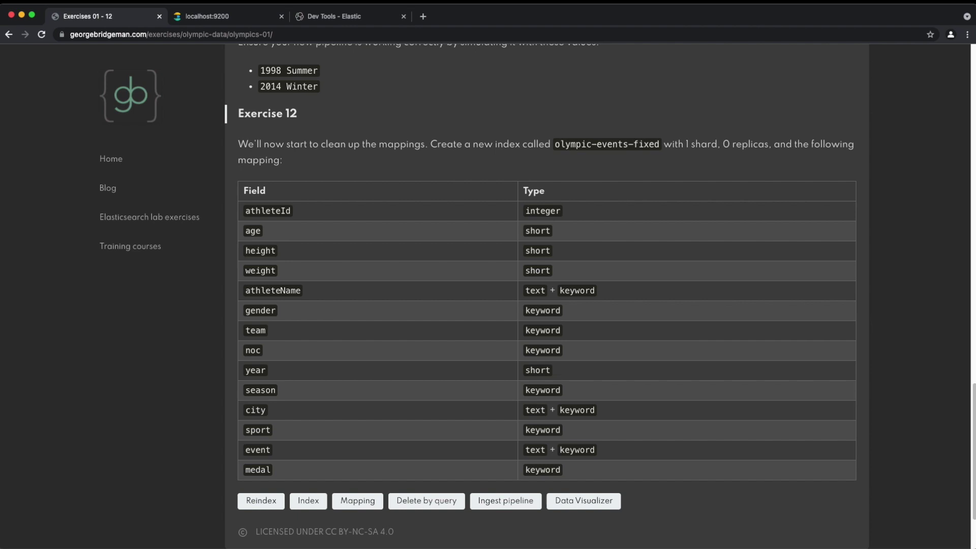
key(super+3)
text(, "sport": {)
key(super+1)
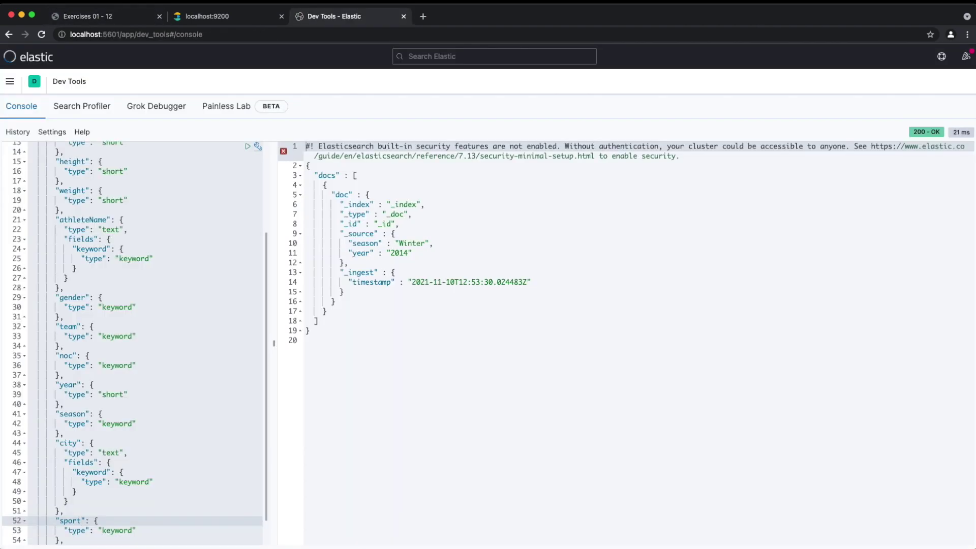
key(Down)
key(Down)
key(Down)
Step: Duplicate the city text-plus-keyword block below sport and rename the copy to event
key(super+1)
key(super+3)
drag(63, 473, 82, 404)
key(super+c)
key(super+v)
double_click(68, 468)
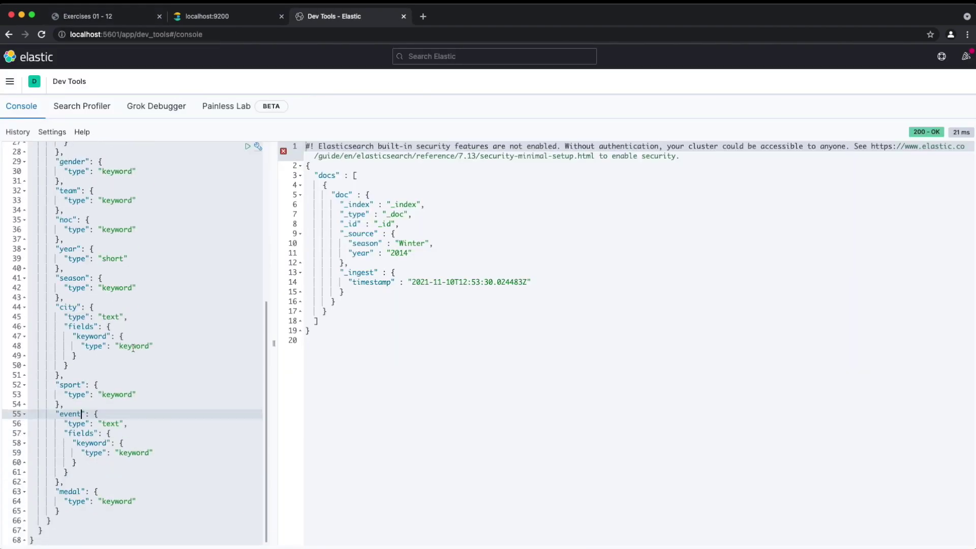